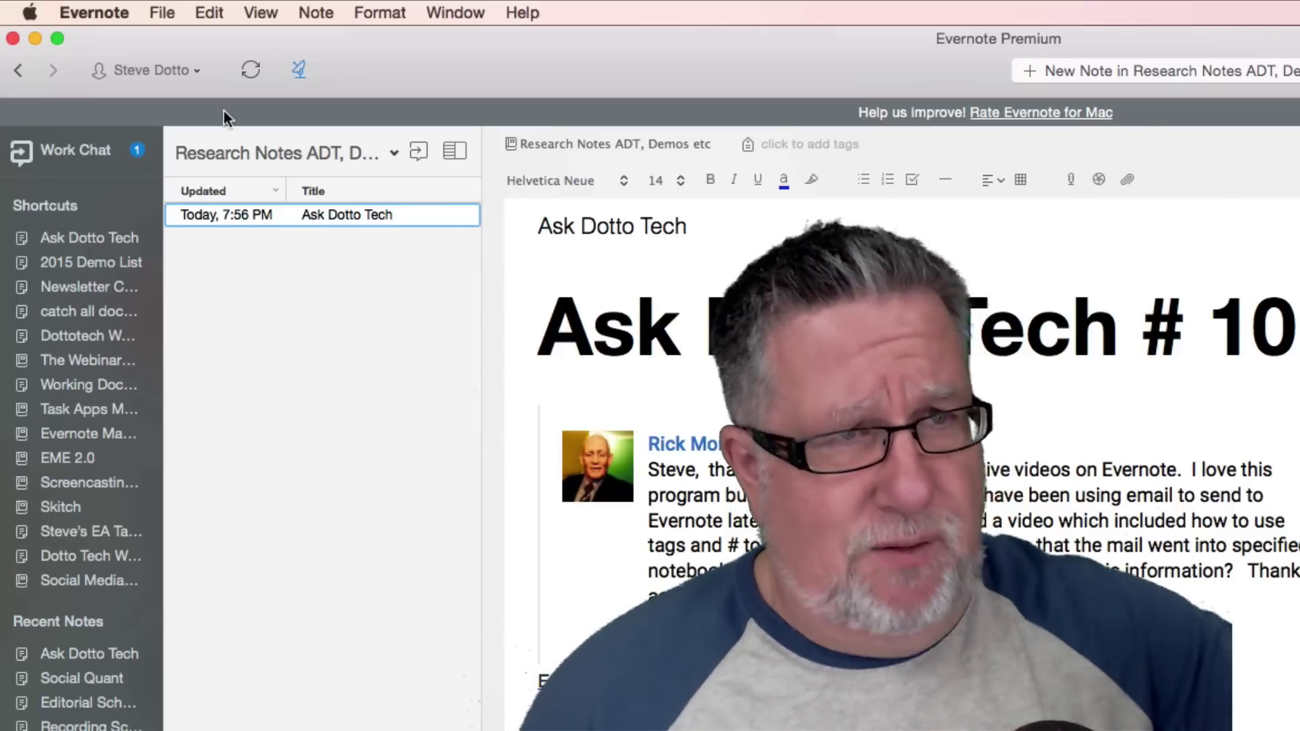
- Open Evernote's Account Info and full account settings to find the Email Notes address
click(102, 9)
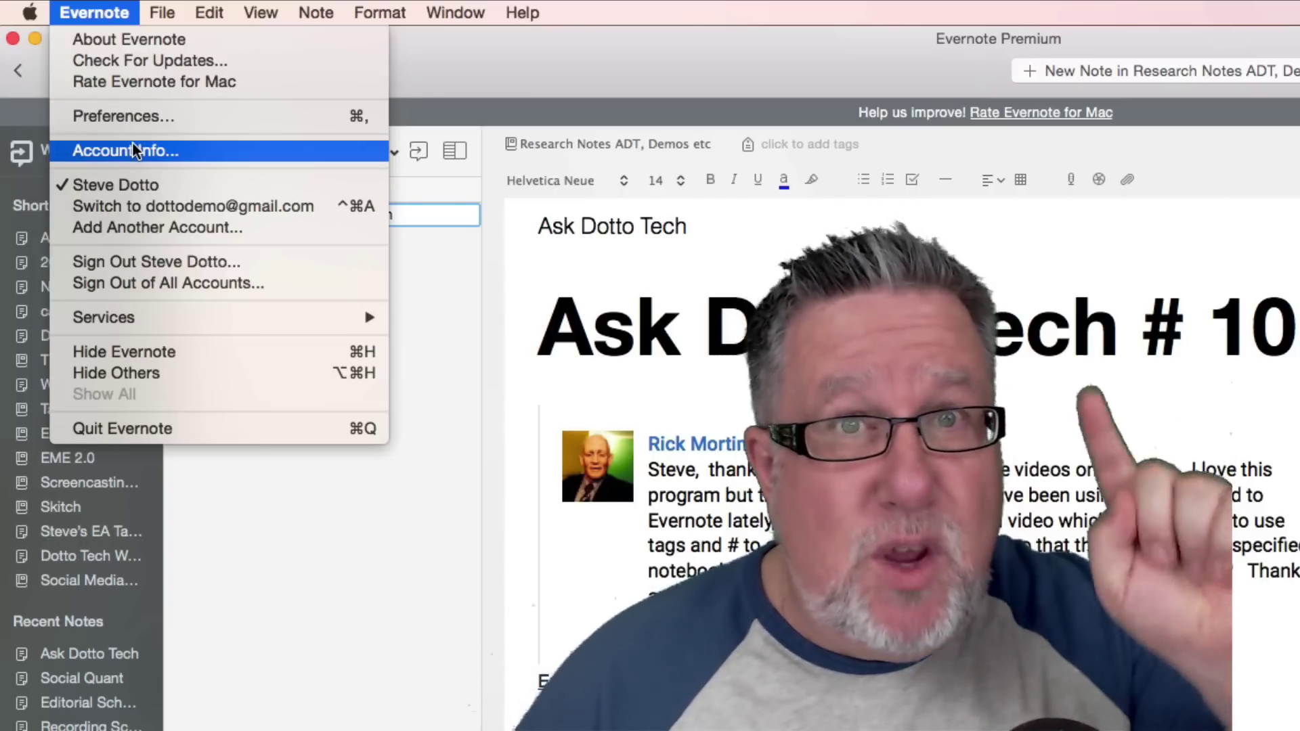
click(134, 147)
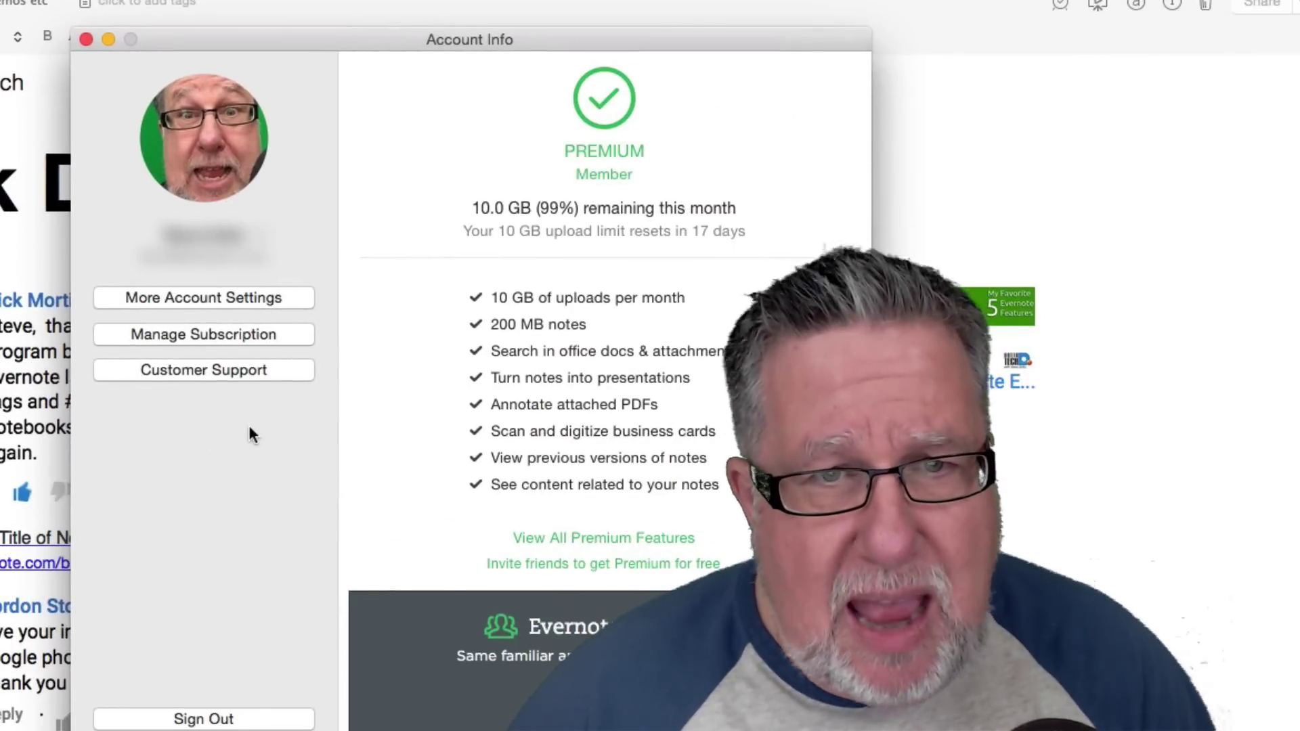
click(252, 295)
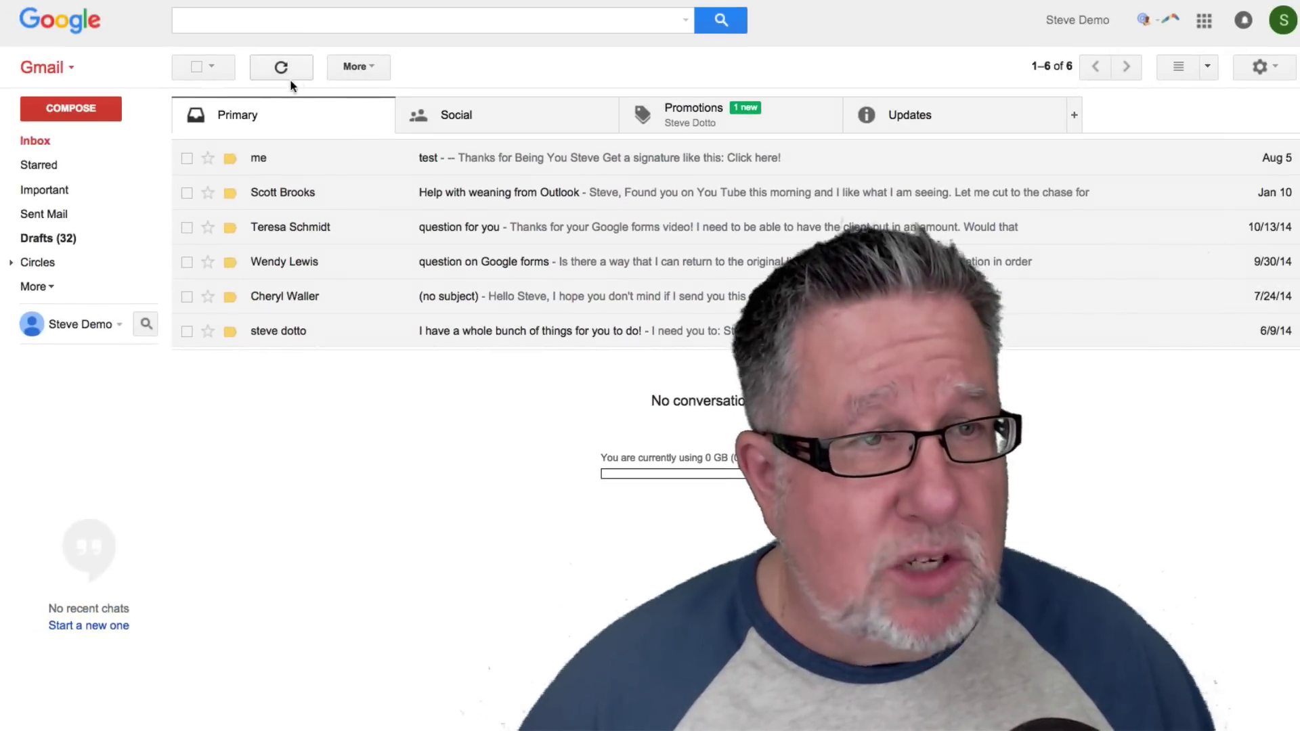
- Email a message with subject 'Test 1' from Gmail to the Evernote Email Notes address
click(100, 111)
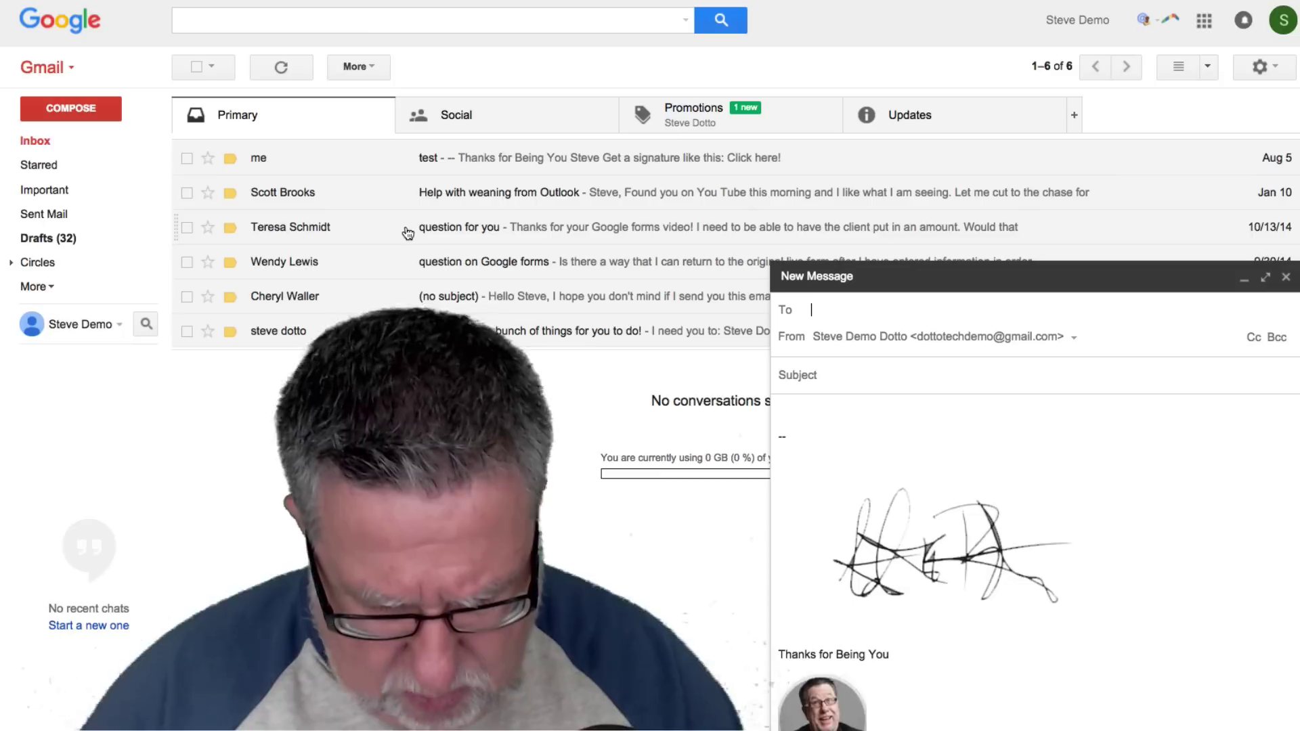
text(ste)
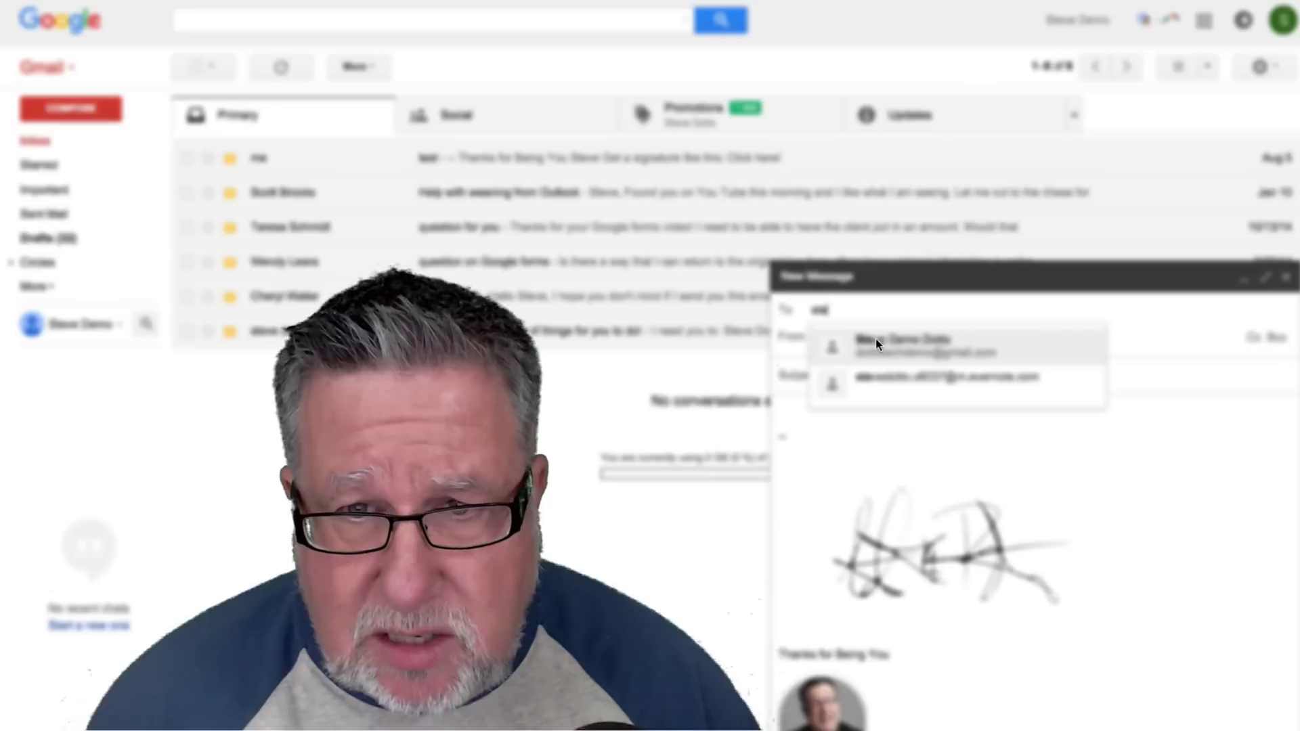
click(885, 379)
click(882, 377)
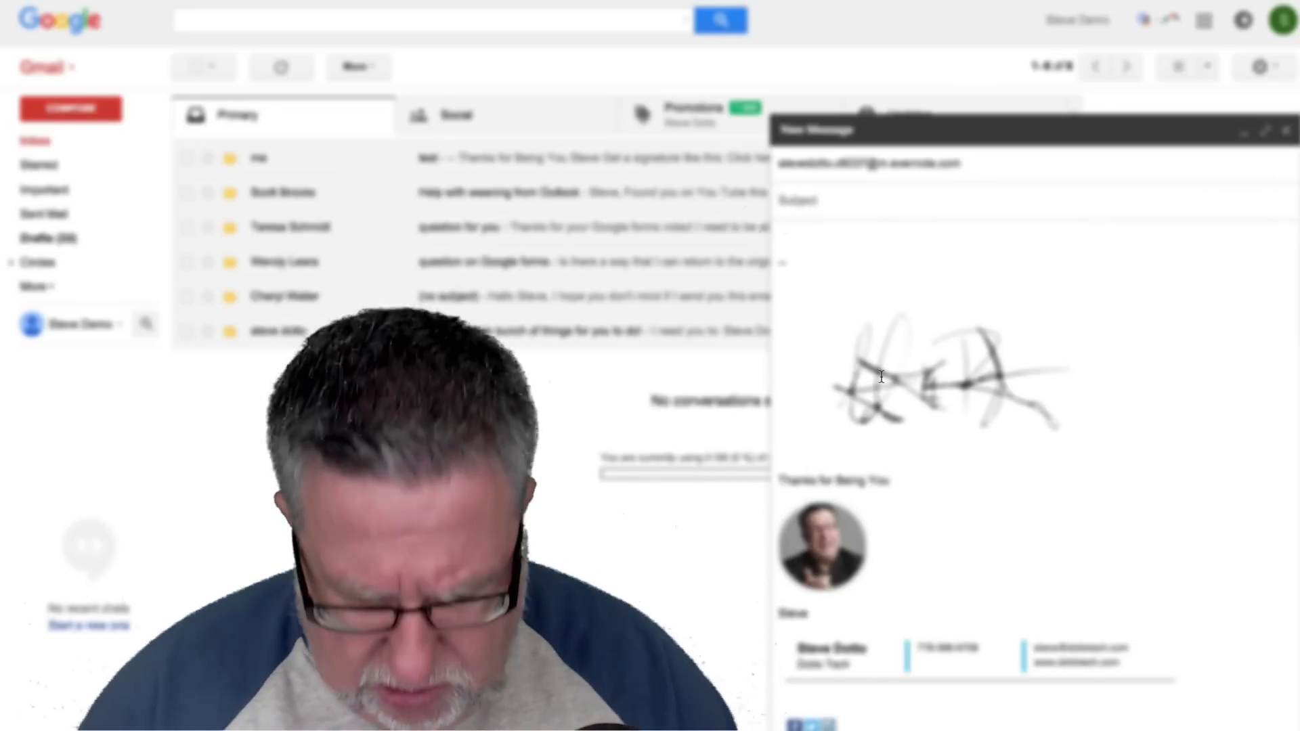
text(Task 5)
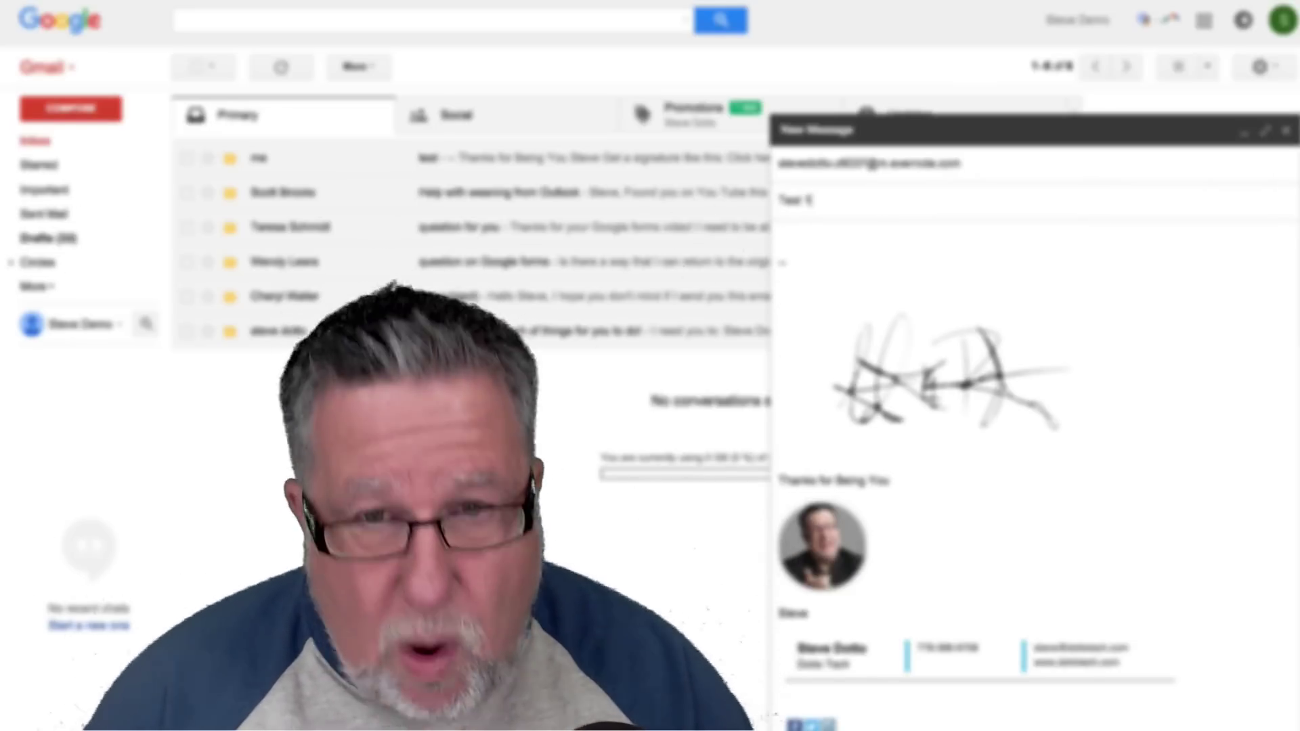
click(918, 727)
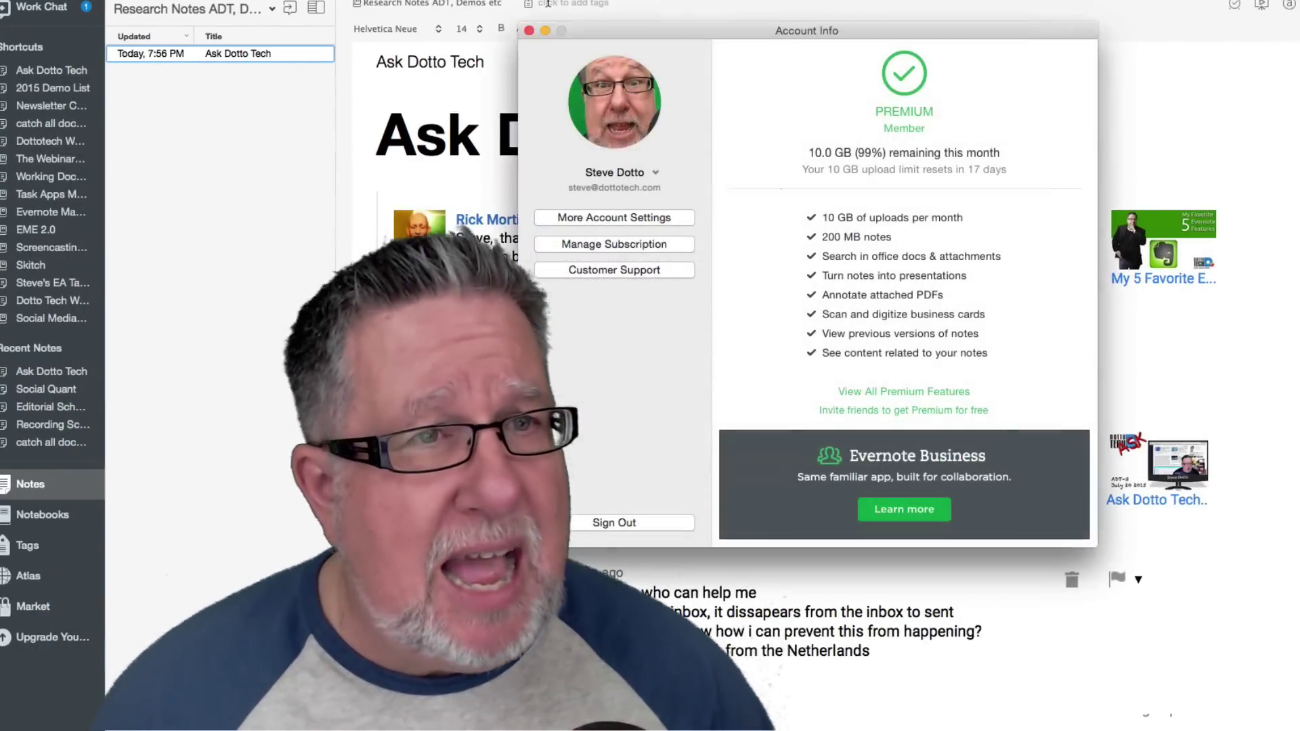
- Close Account Info, confirm the Test 1 note arrived among all notes, and show Notebooks
click(549, 5)
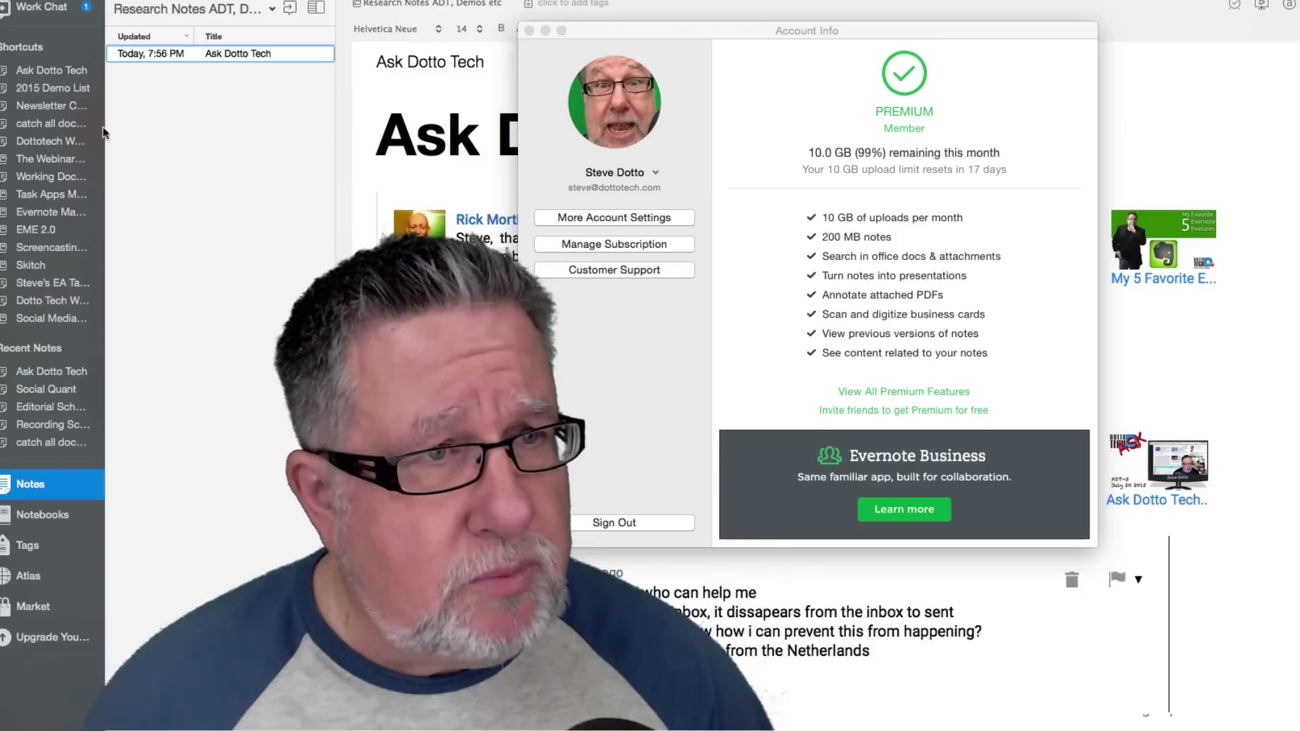
click(46, 485)
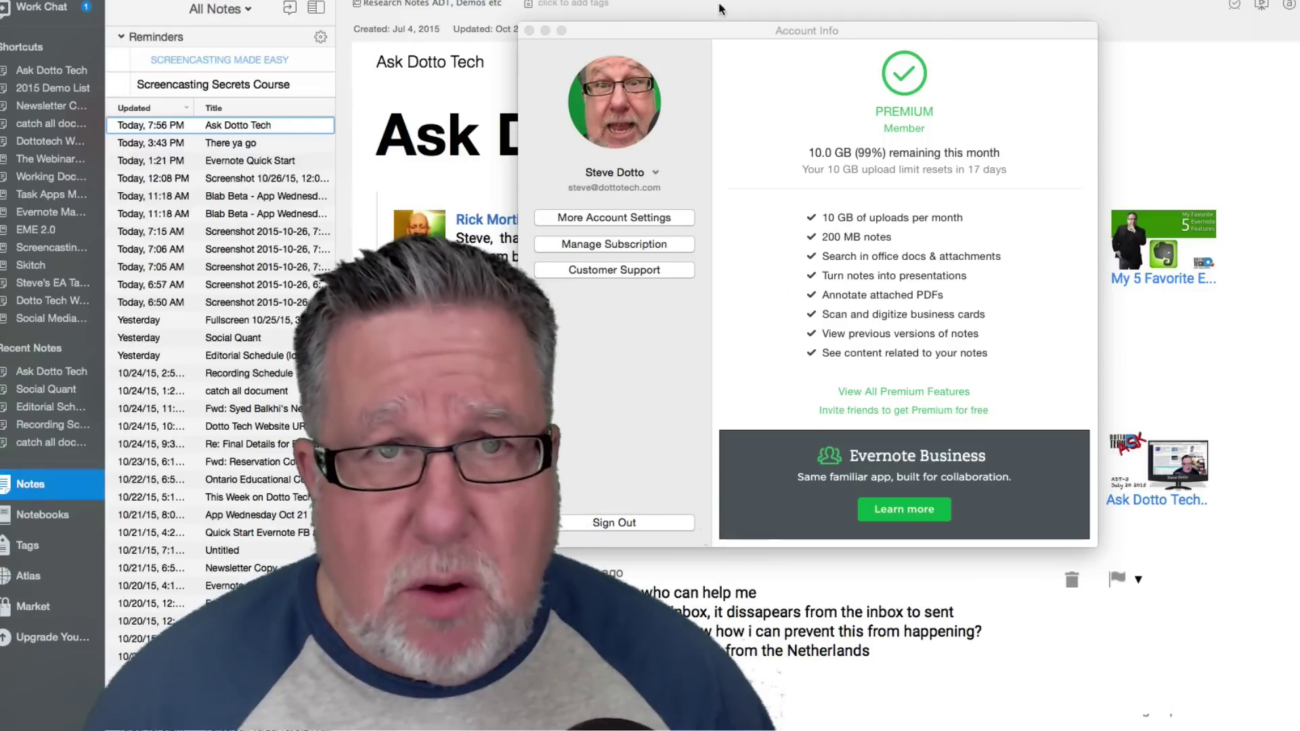
click(537, 34)
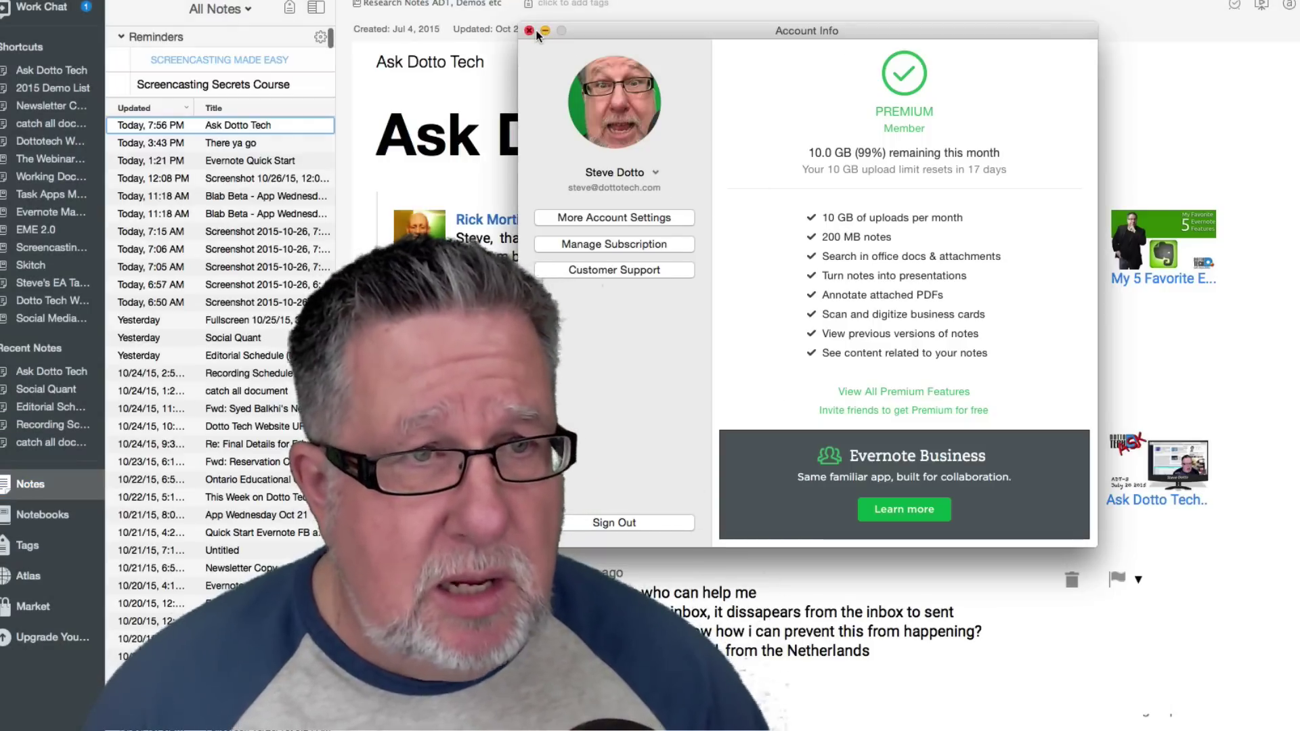
click(529, 31)
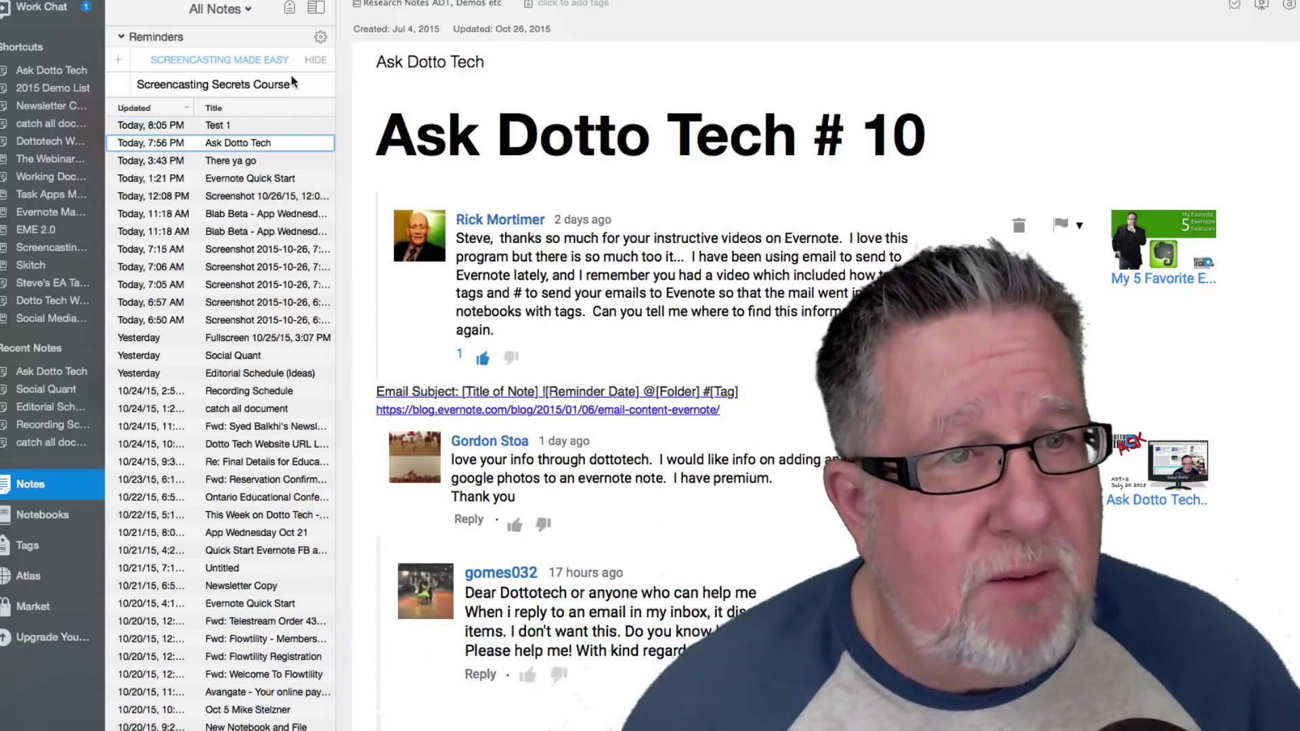
click(219, 125)
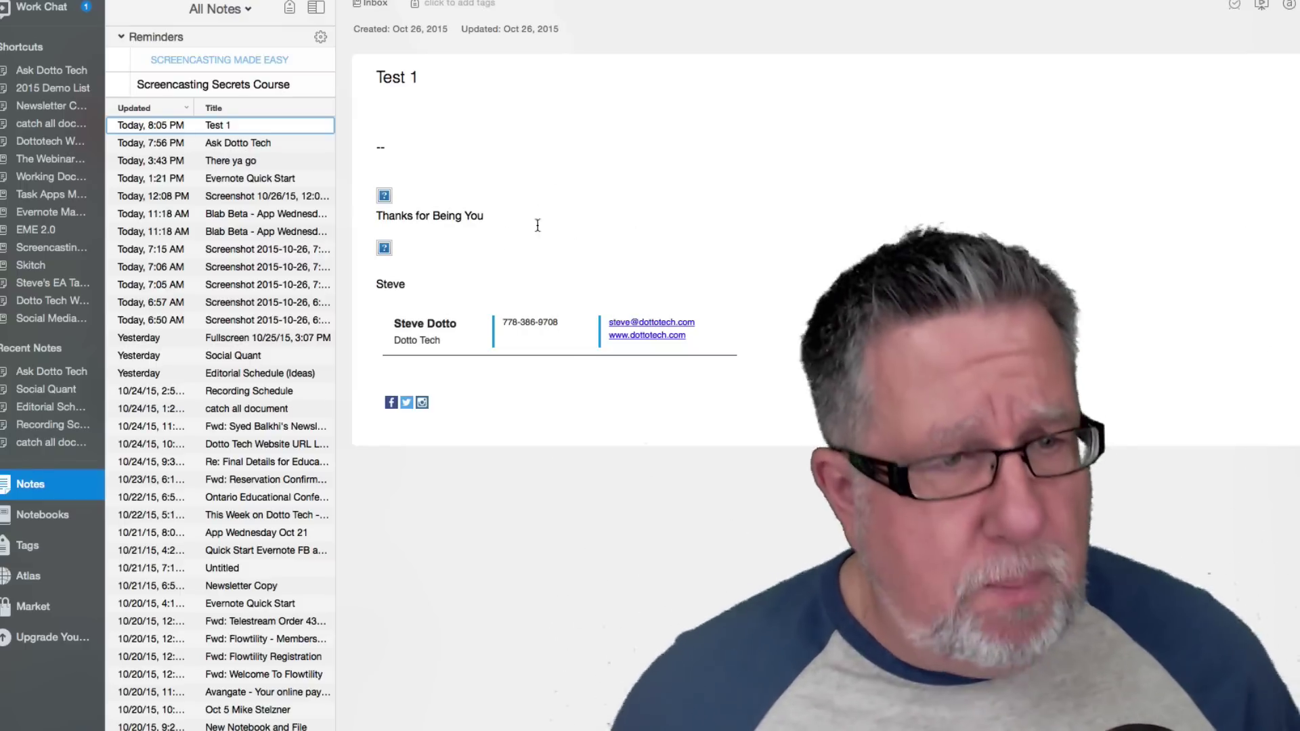
click(59, 520)
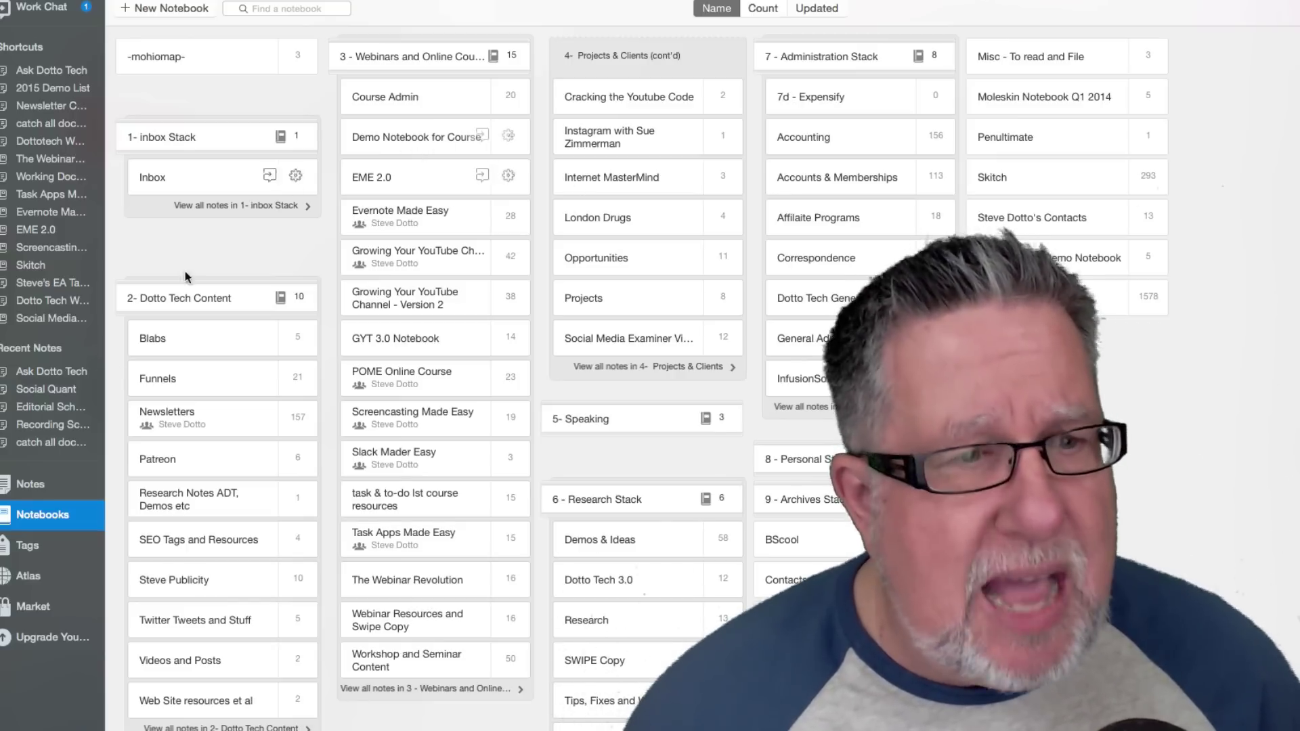
click(29, 551)
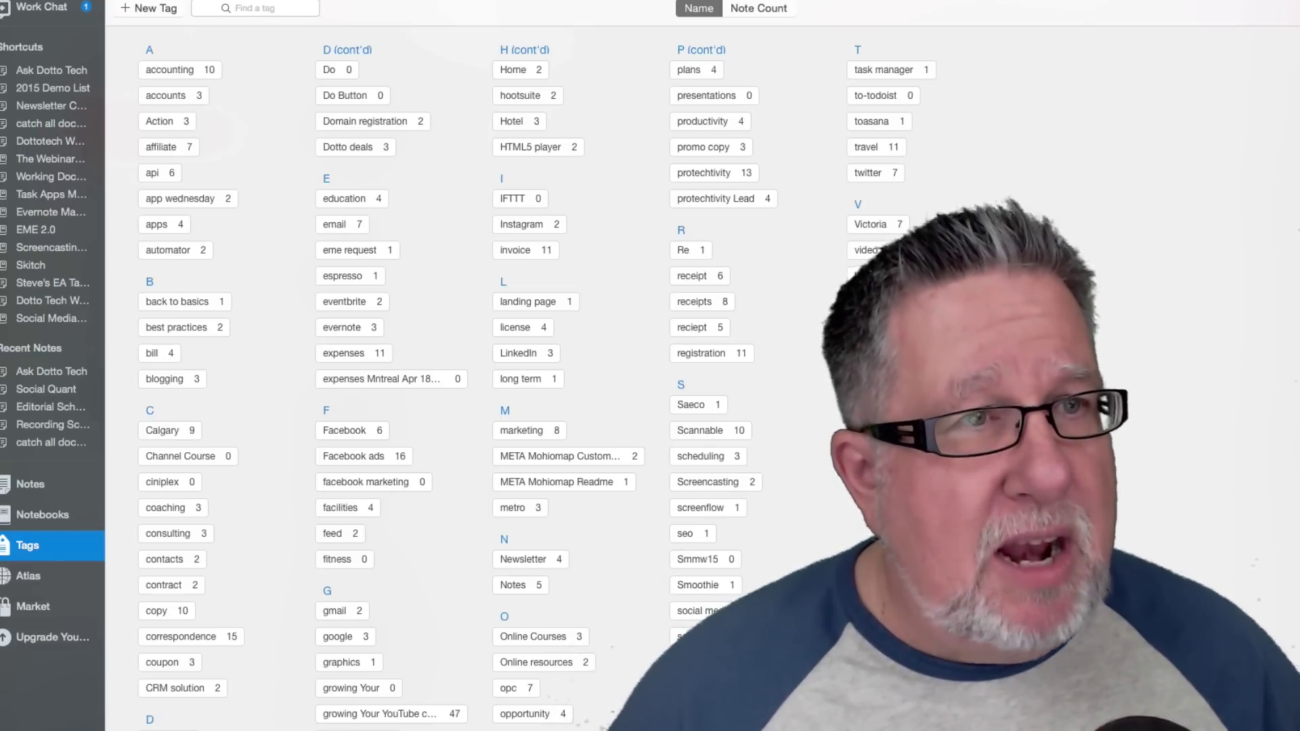
click(42, 515)
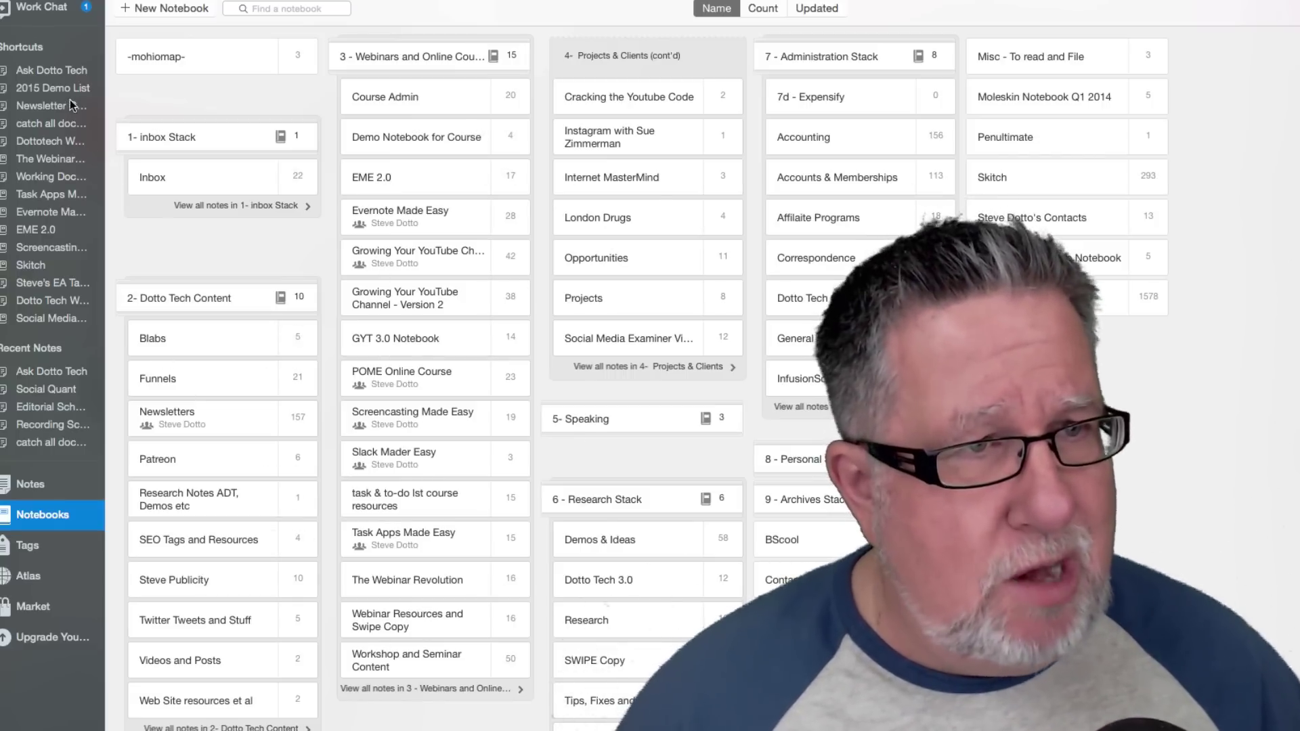
- Review the email subject syntax in the Ask Dotto Tech note, then start a Gmail message
click(59, 70)
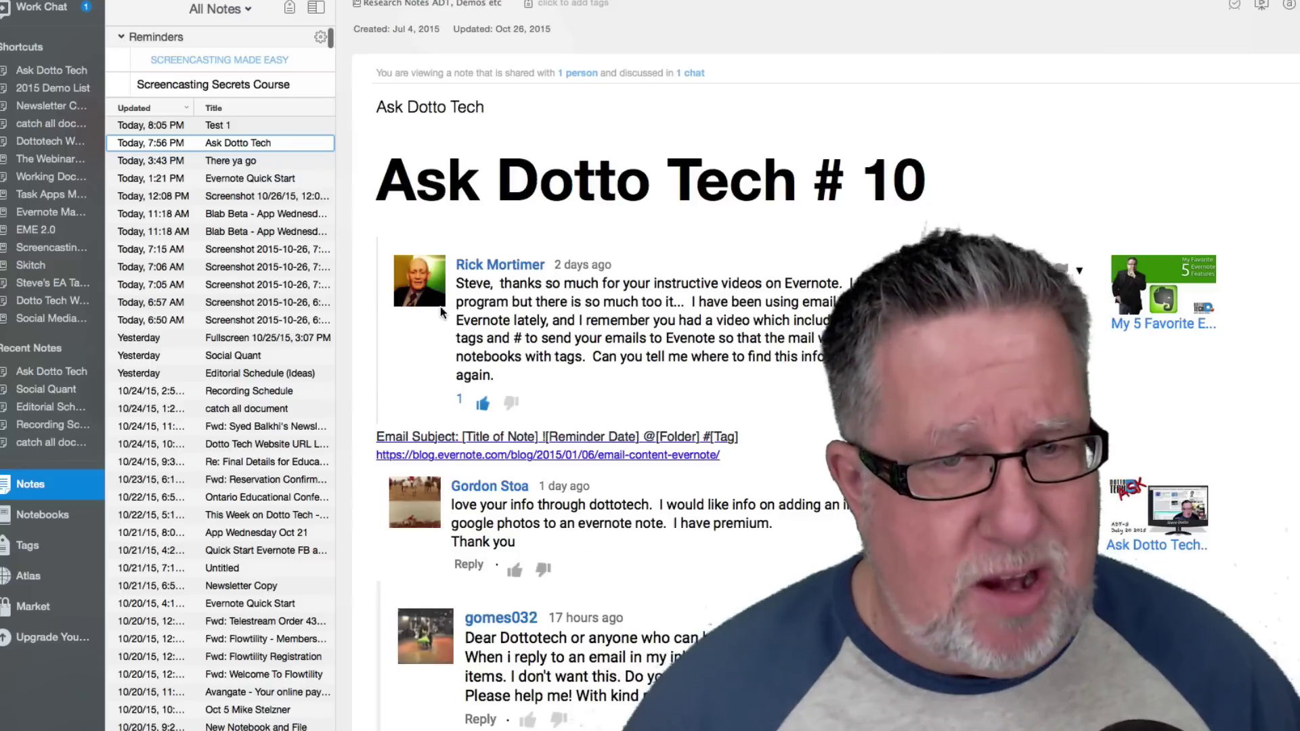
scroll(472, 324, down, 3)
scroll(472, 324, down, 2)
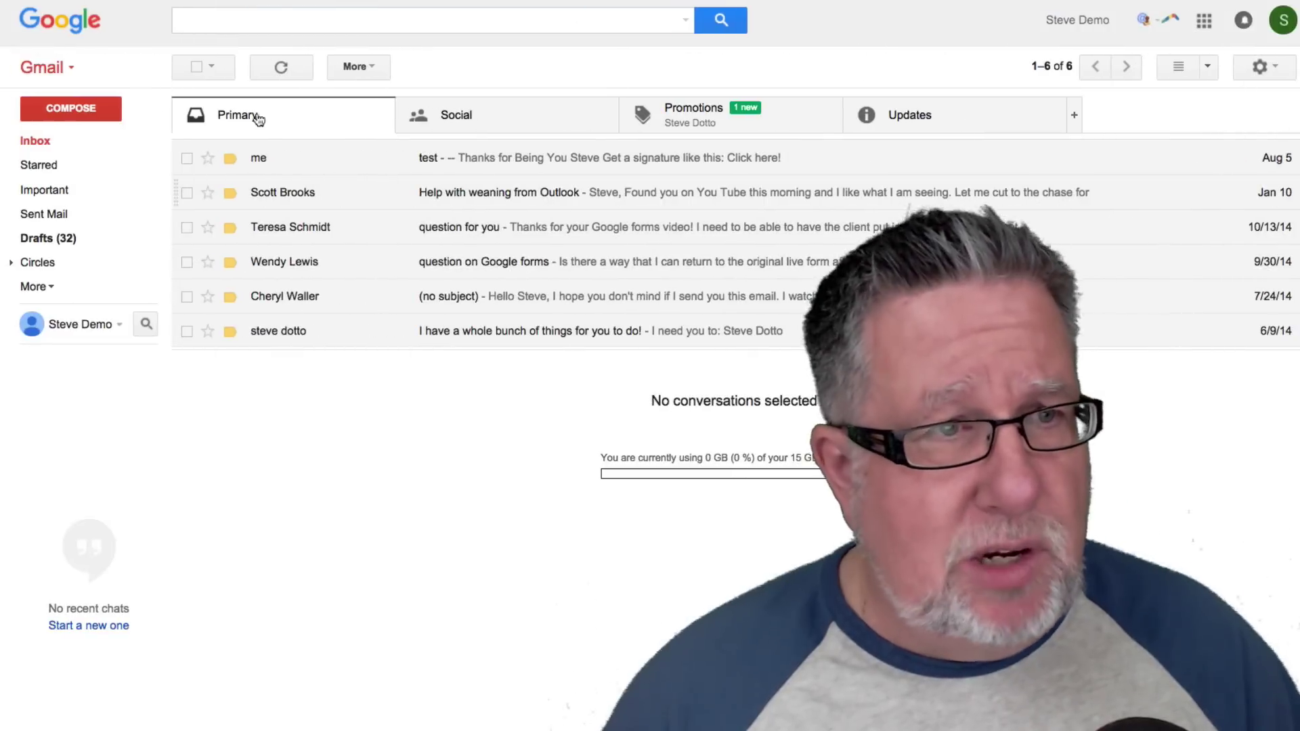
click(41, 108)
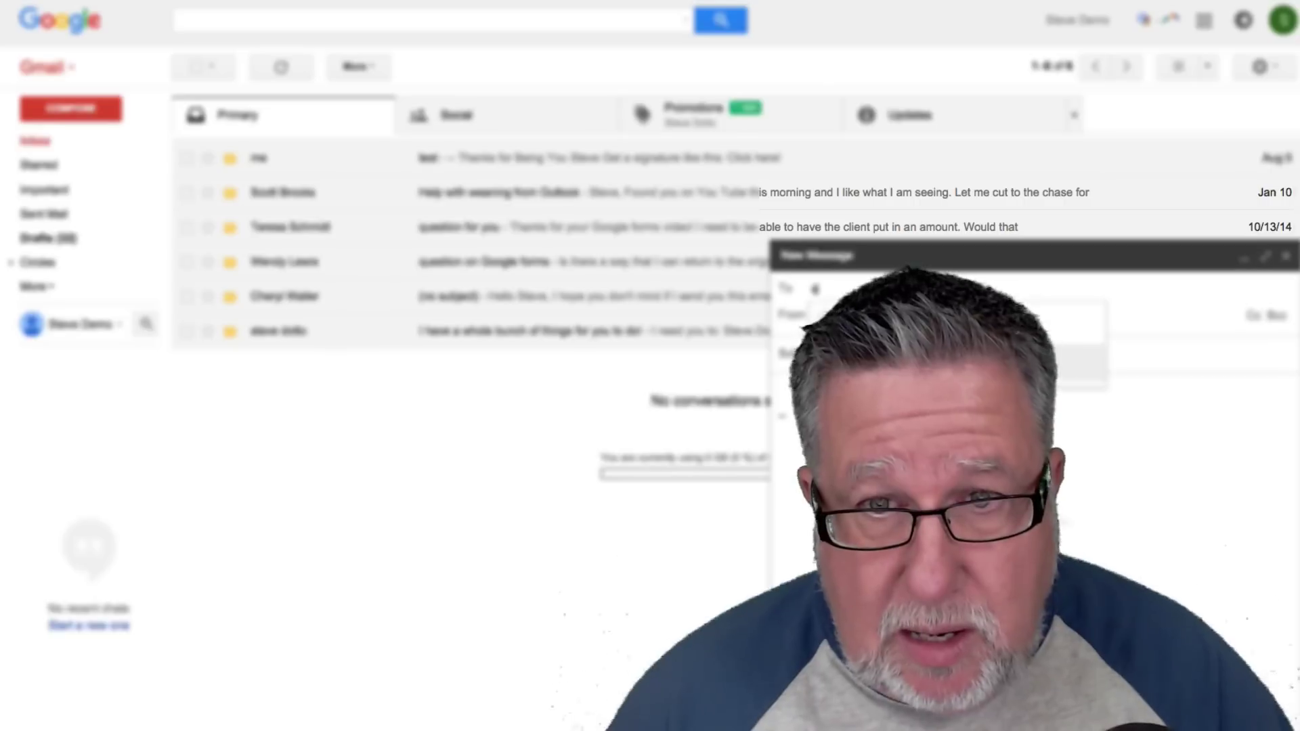
text(s)
key(Tab)
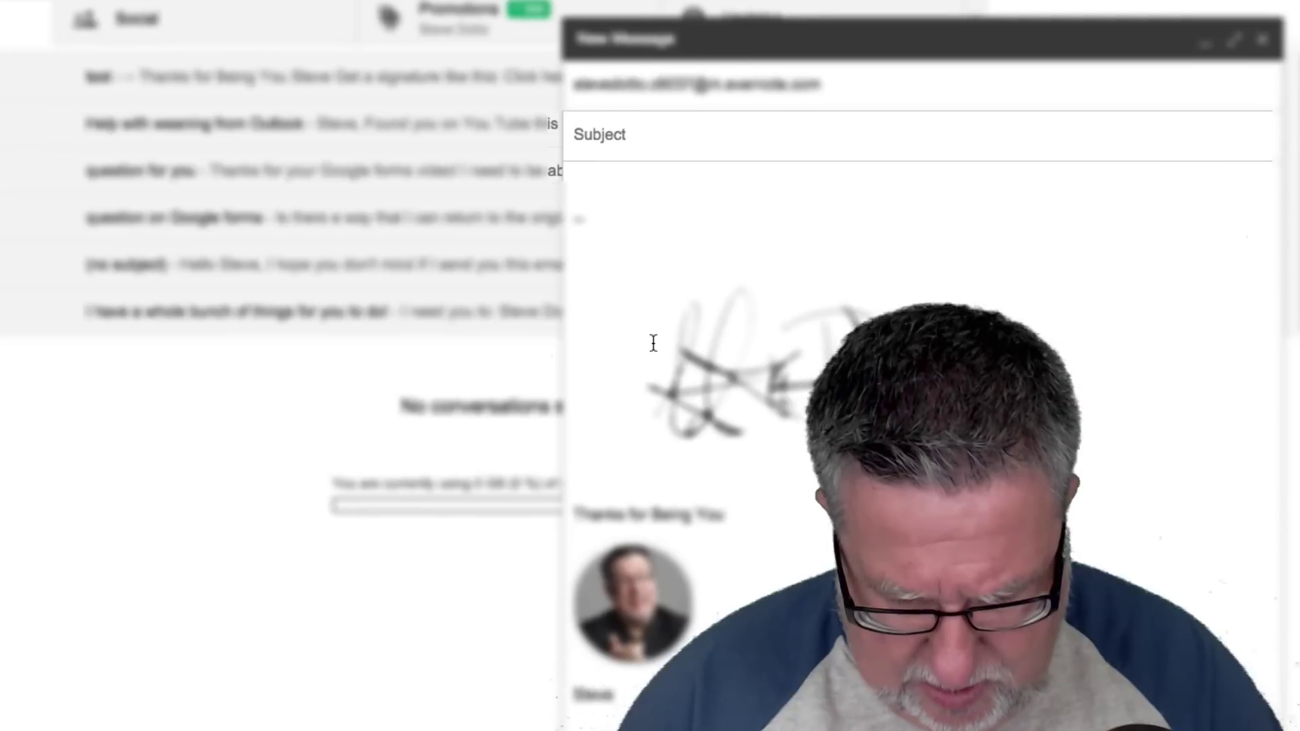
text(Landing in the right notebook)
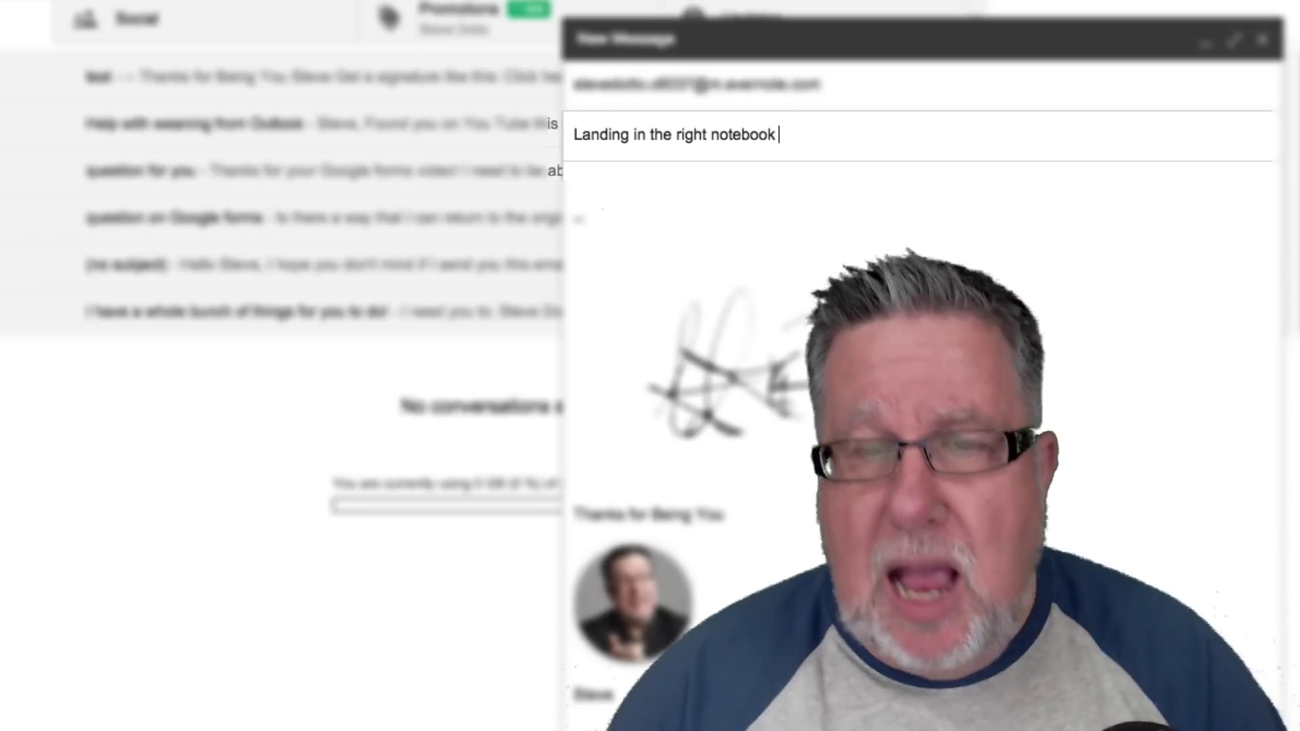
text( @)
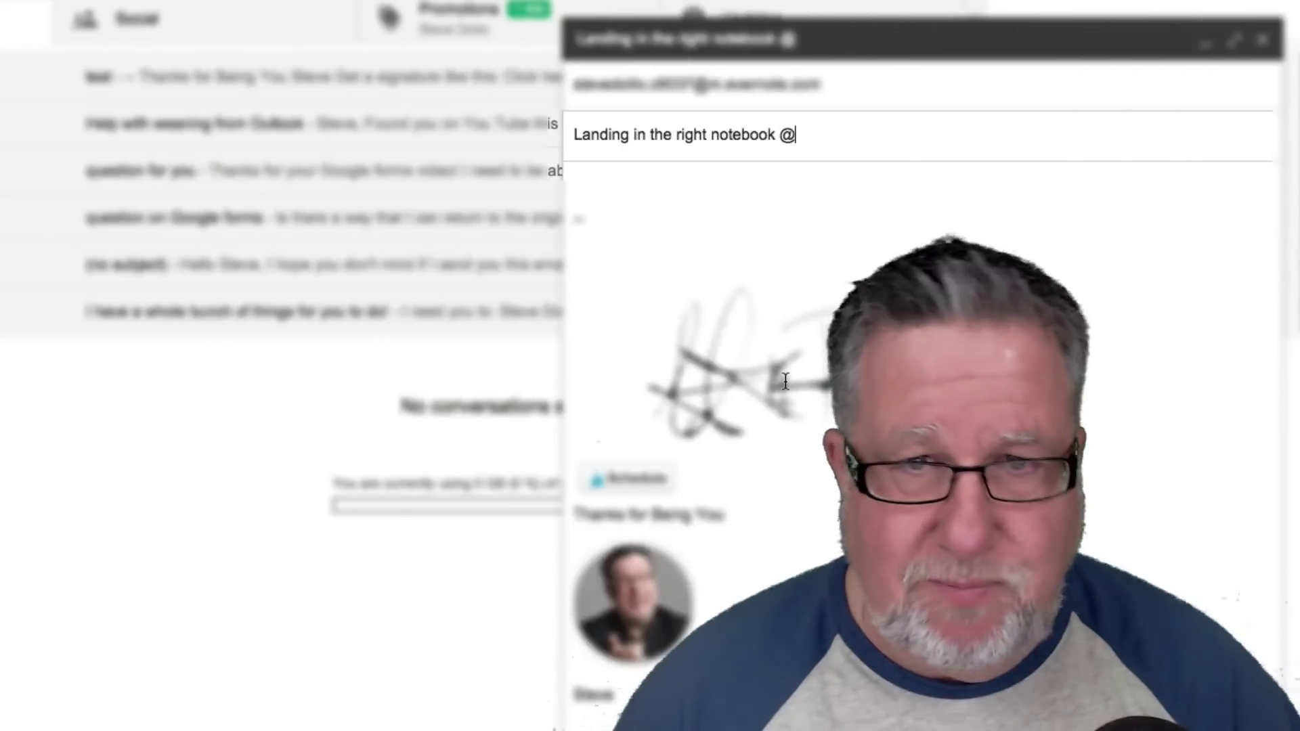
text(D)
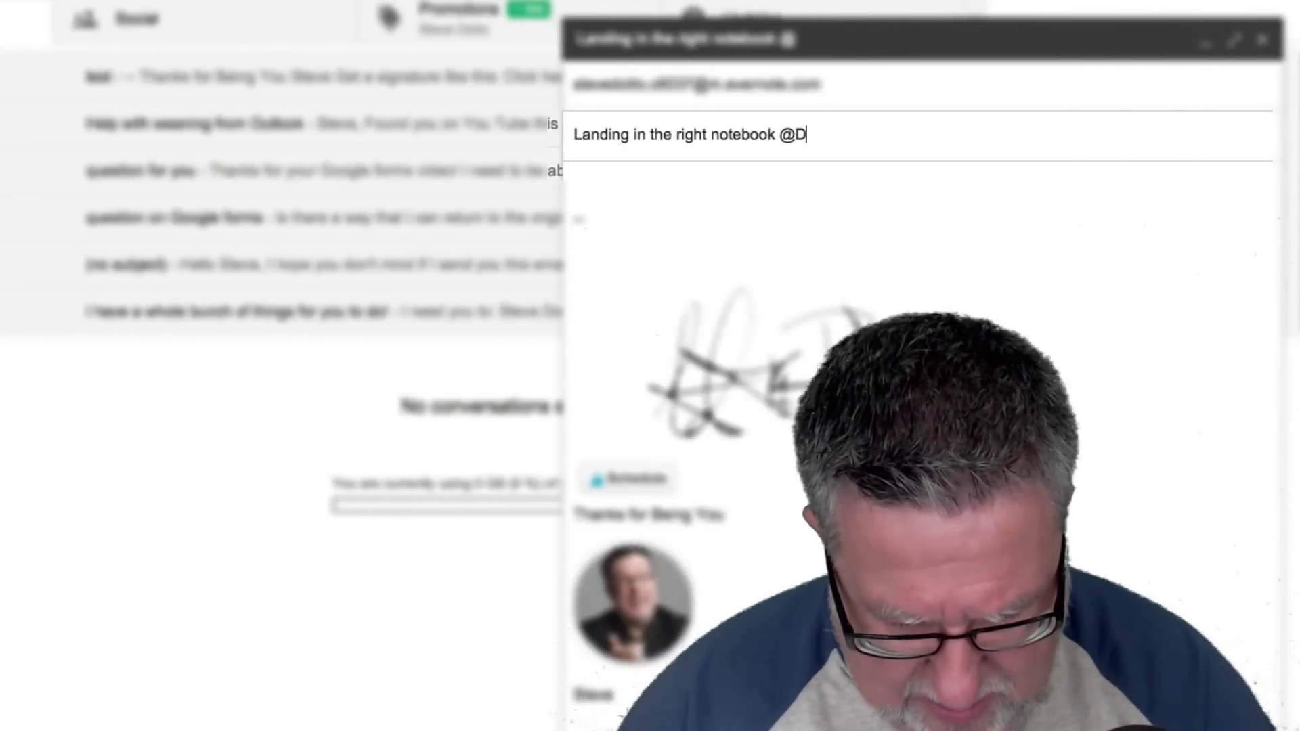
text(emo Notebook for Course)
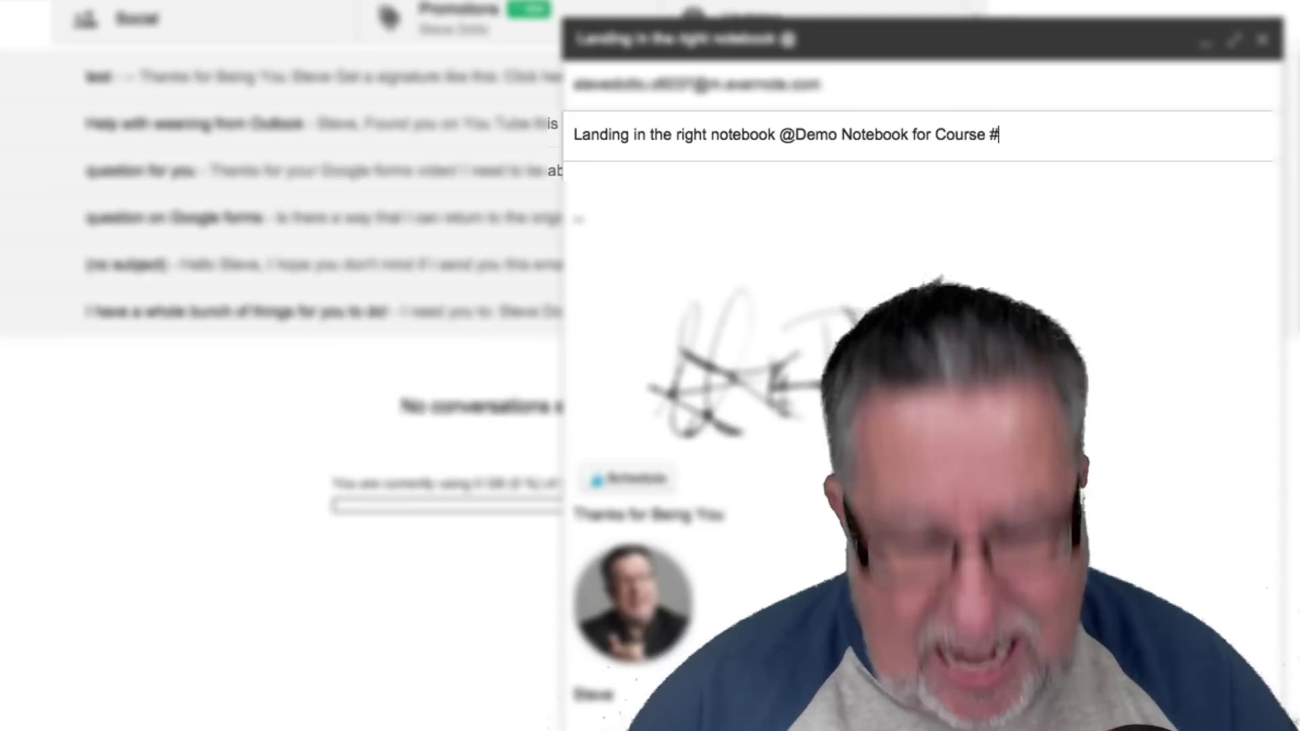
text(#em)
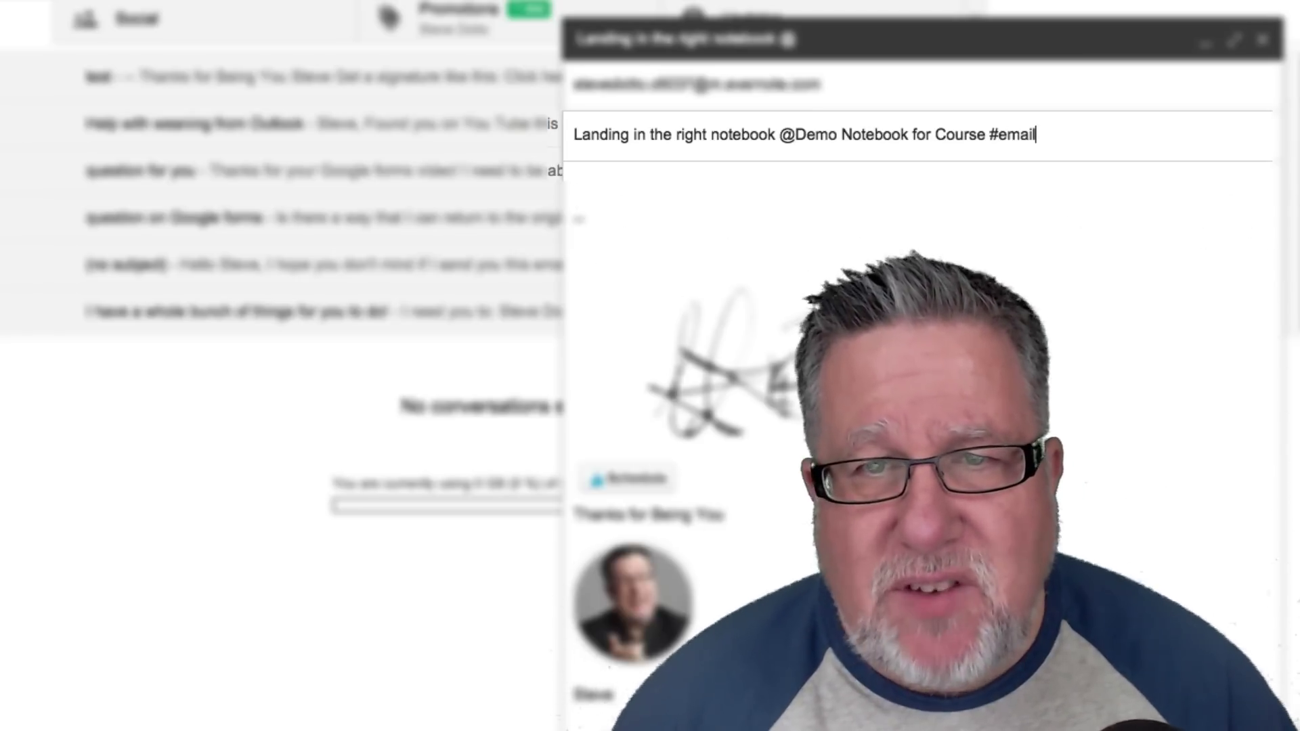
text(ail)
click(607, 181)
text(this)
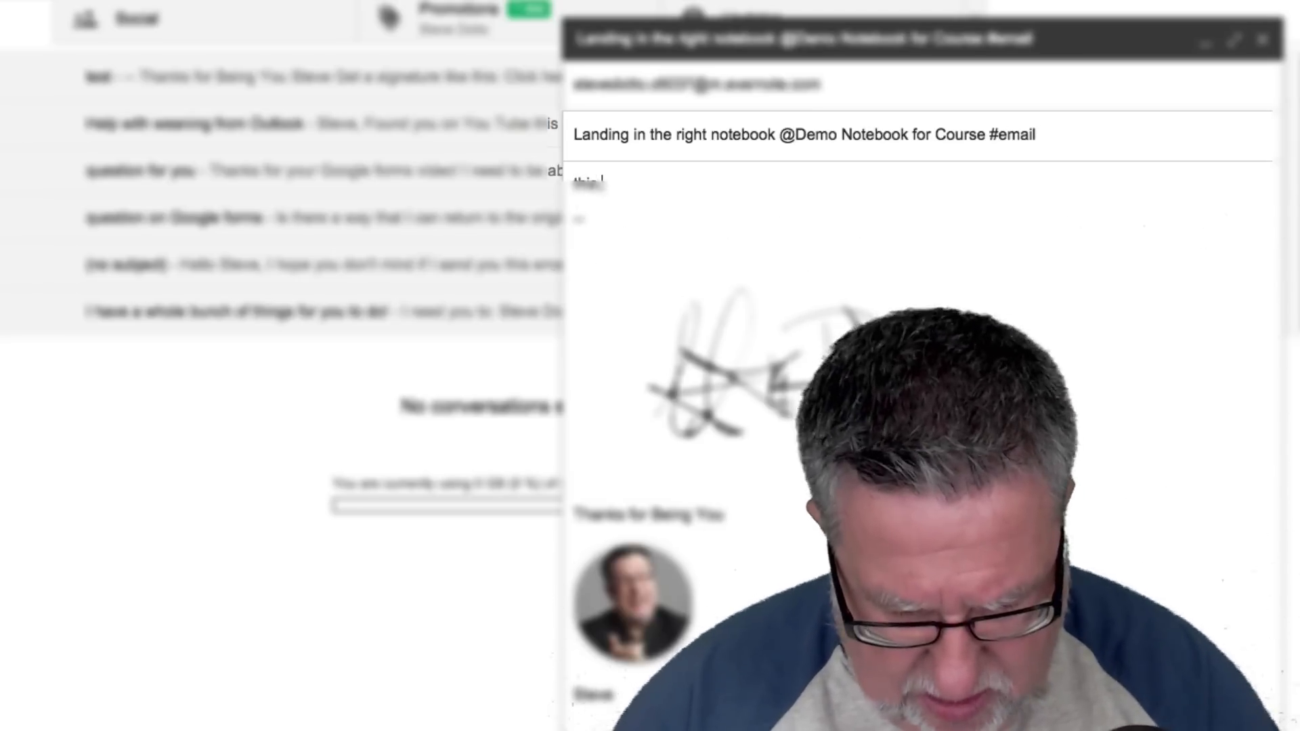
text( should work)
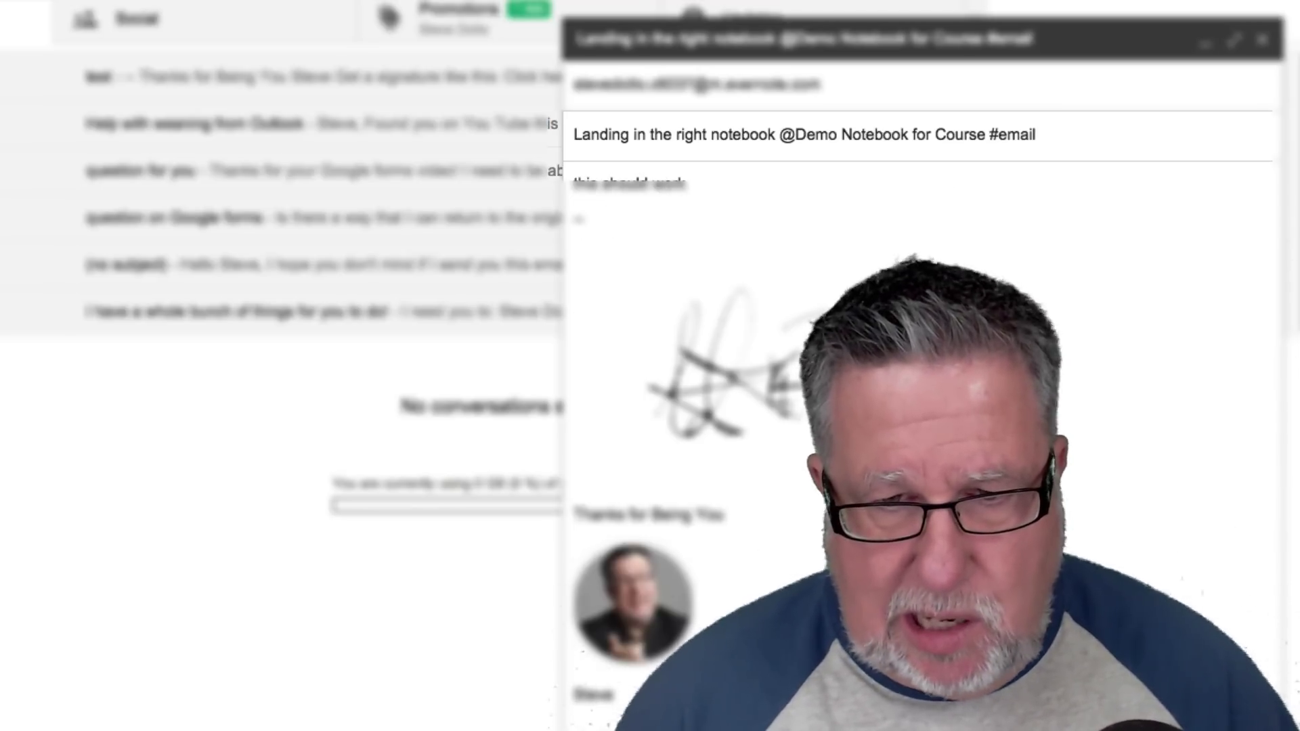
key(ctrl+Return)
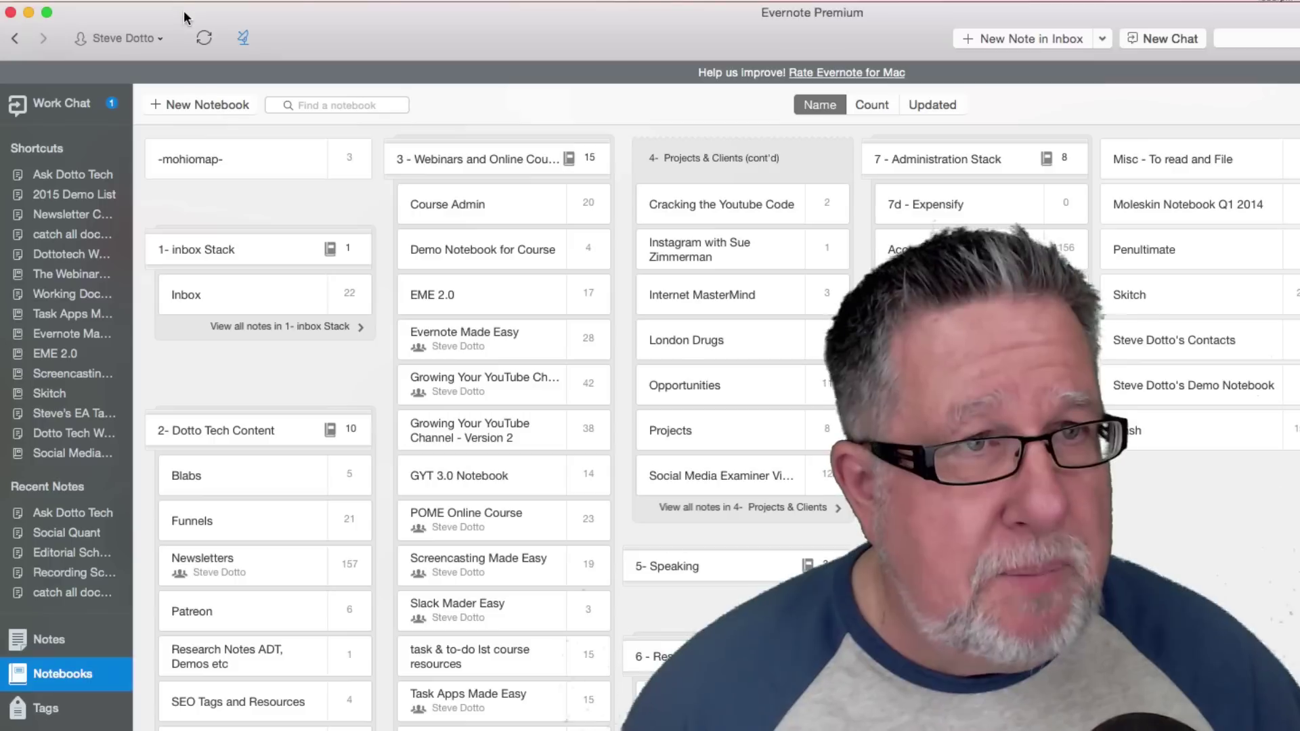
- Sync, open Demo Notebook for Course to see the emailed note tagged email, then return to Ask Dotto Tech
click(210, 38)
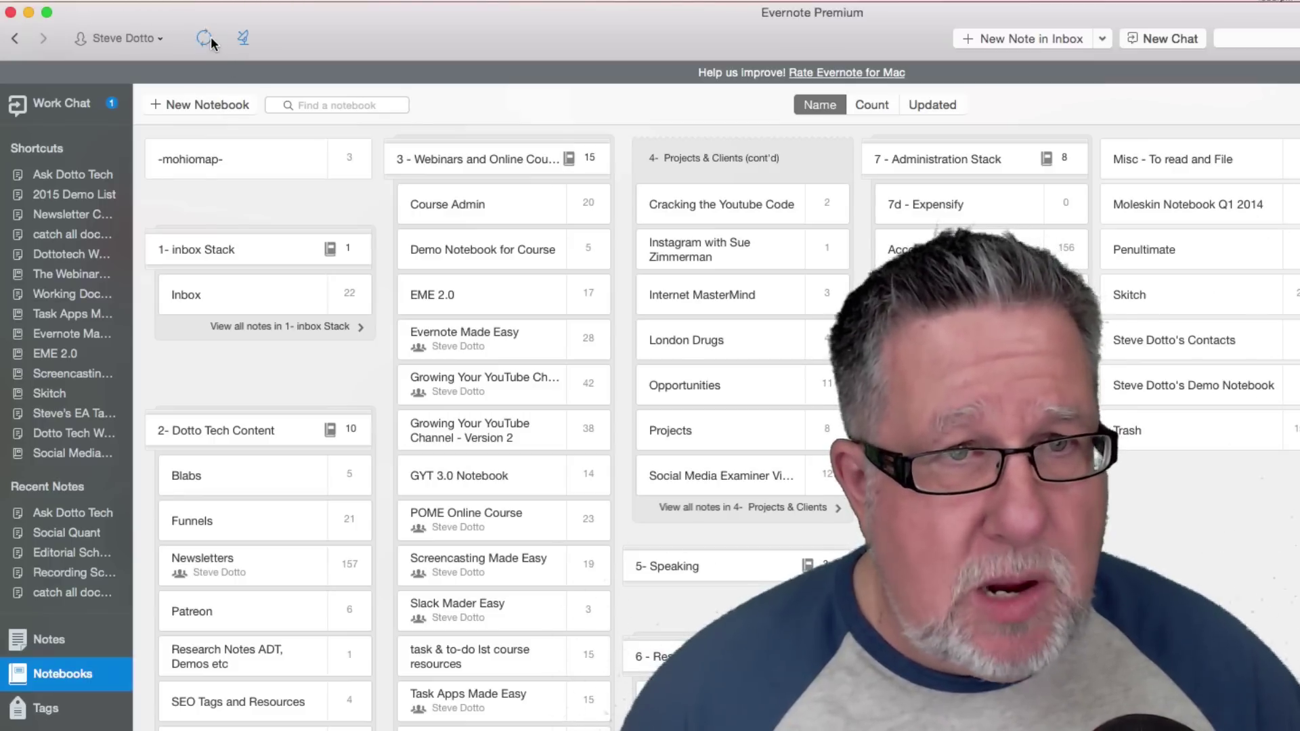
click(494, 250)
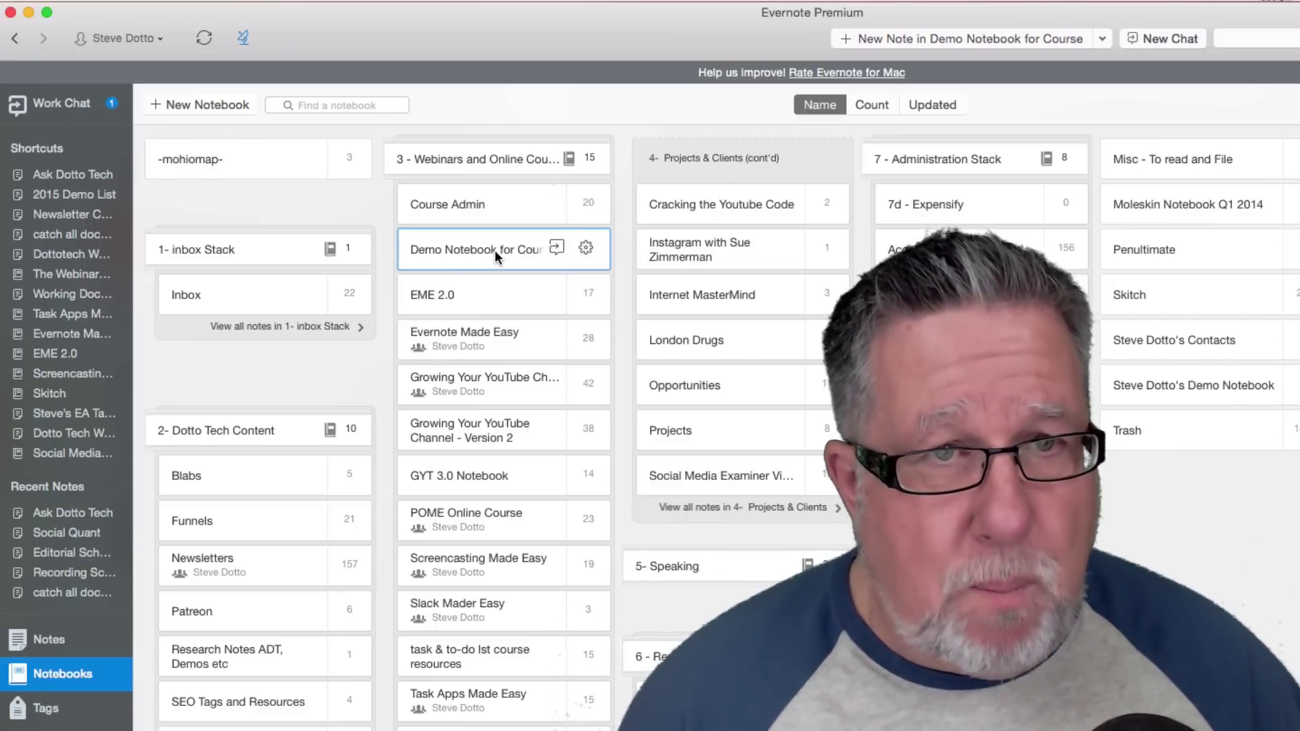
double_click(494, 250)
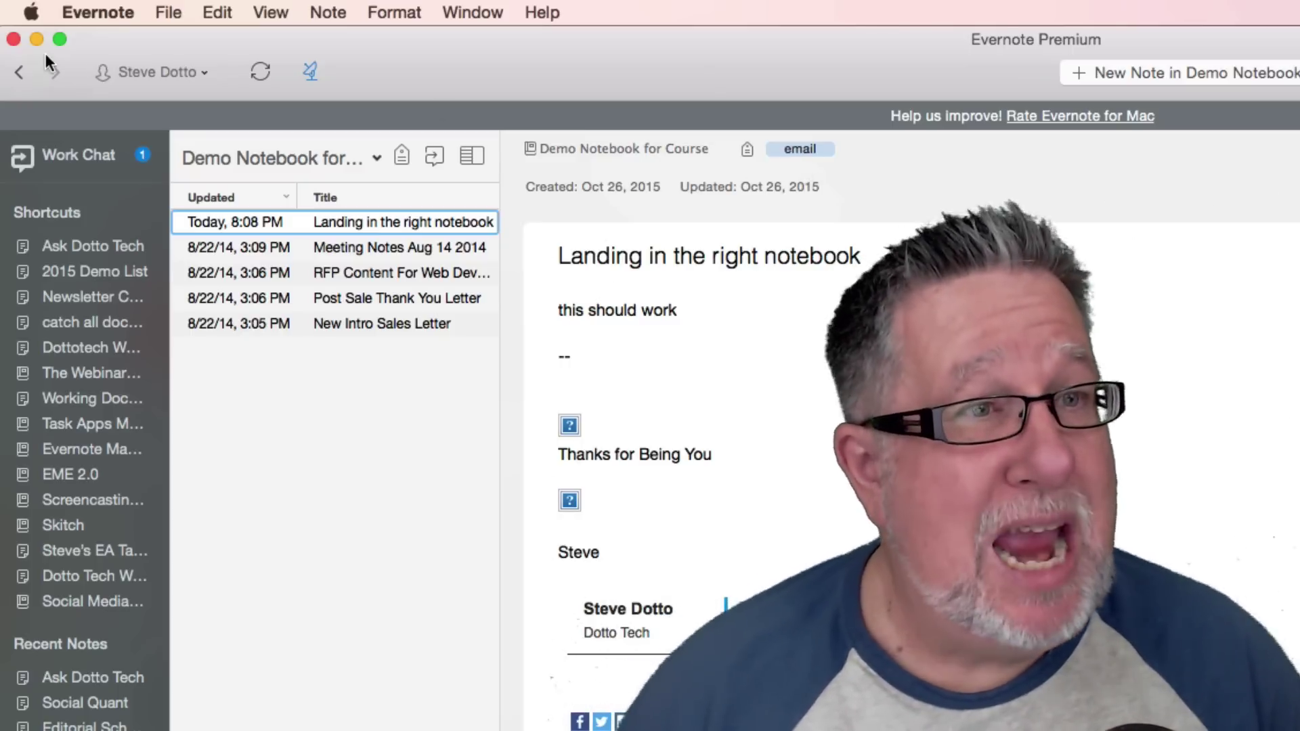
click(86, 249)
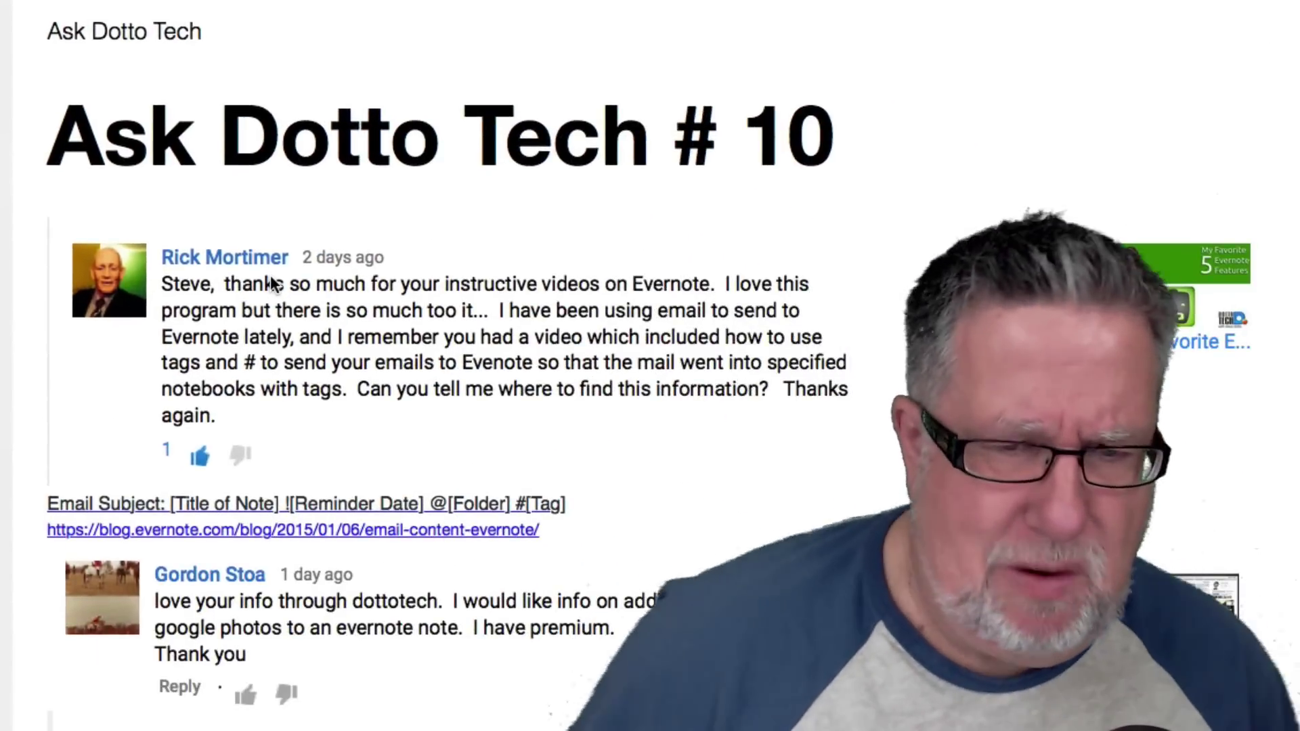
- Scroll the Ask Dotto Tech note down to the viewer's question about Google Photos images
scroll(270, 283, down, 3)
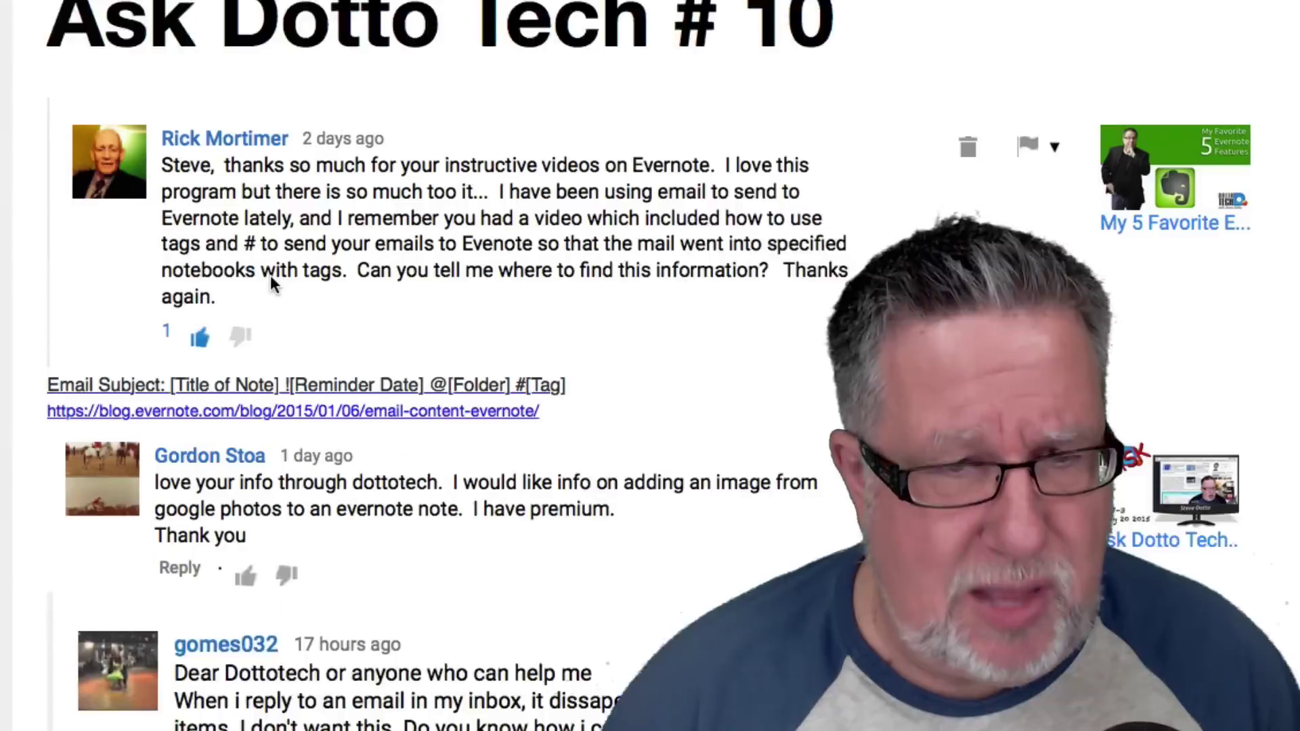
scroll(270, 275, down, 2)
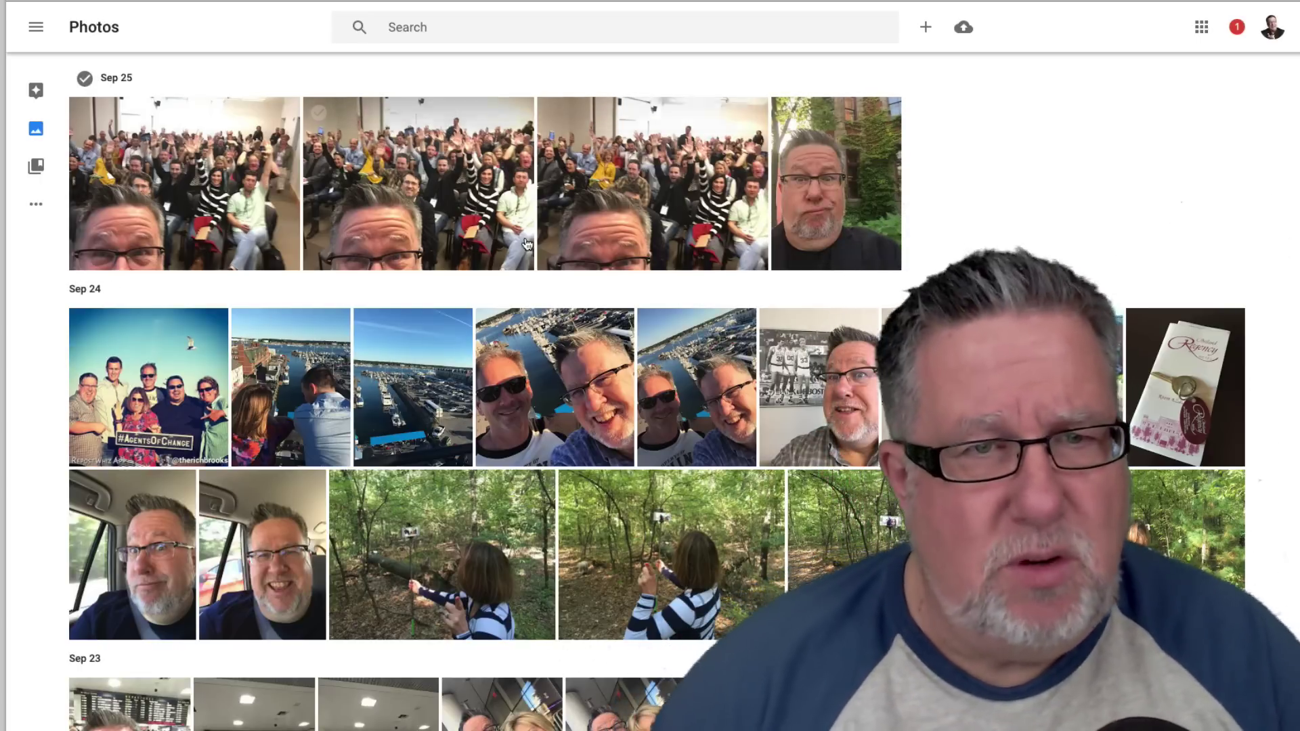
- Scroll the Photos library past Sep 23 and open the group selfie full size
scroll(528, 251, down, 6)
scroll(532, 265, down, 3)
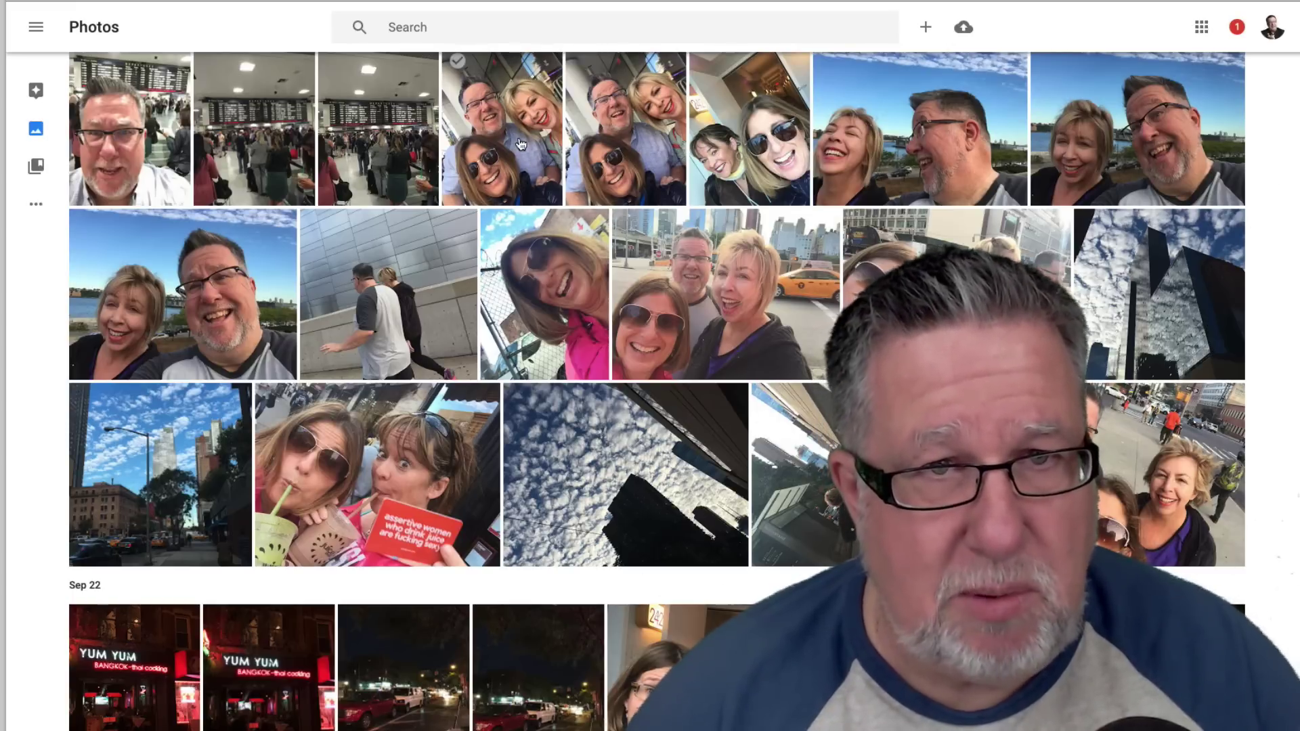
click(520, 144)
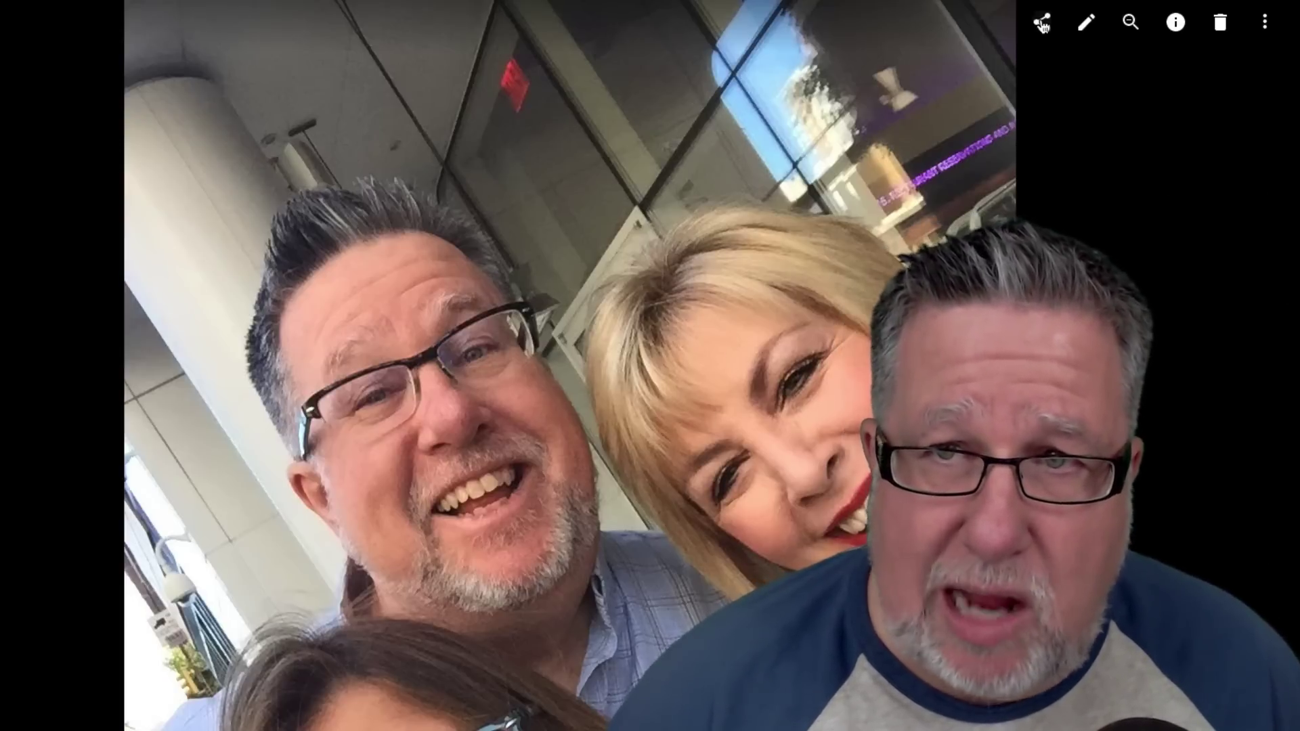
- Create a shareable link for the group selfie and load it in a new browser tab
click(1043, 23)
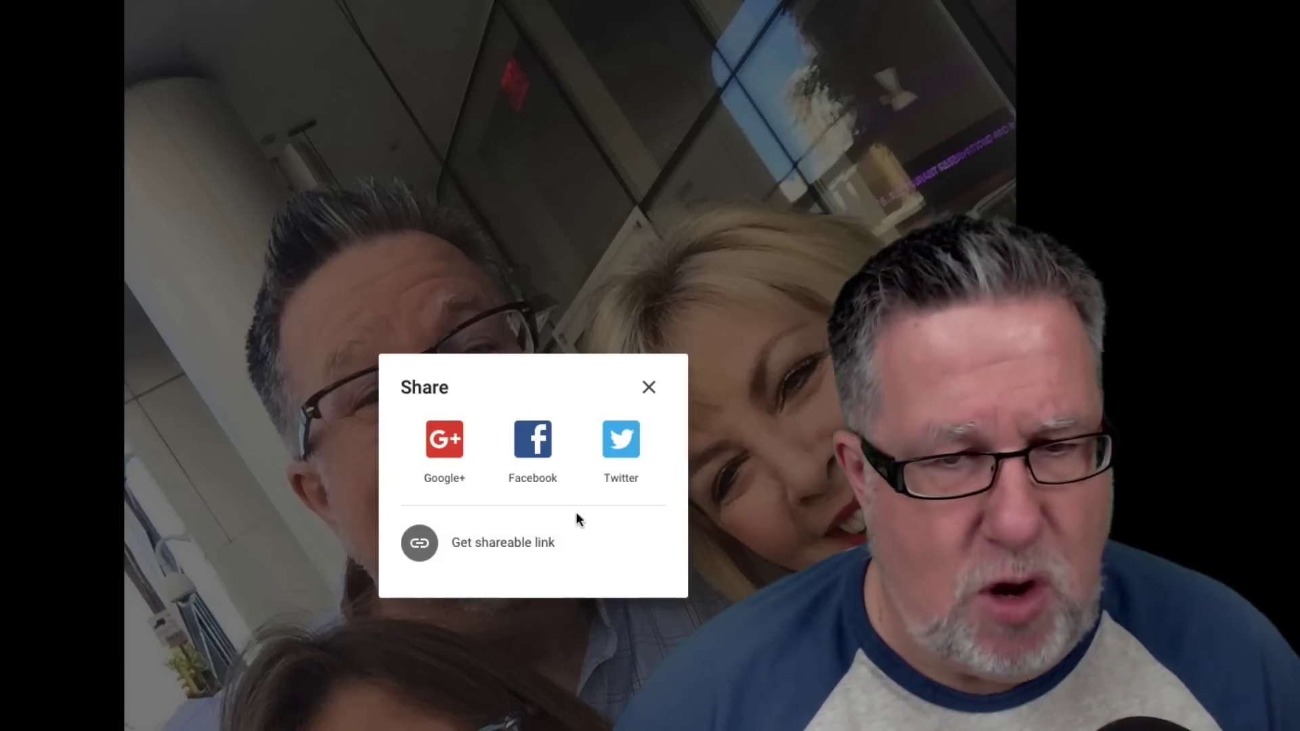
click(482, 546)
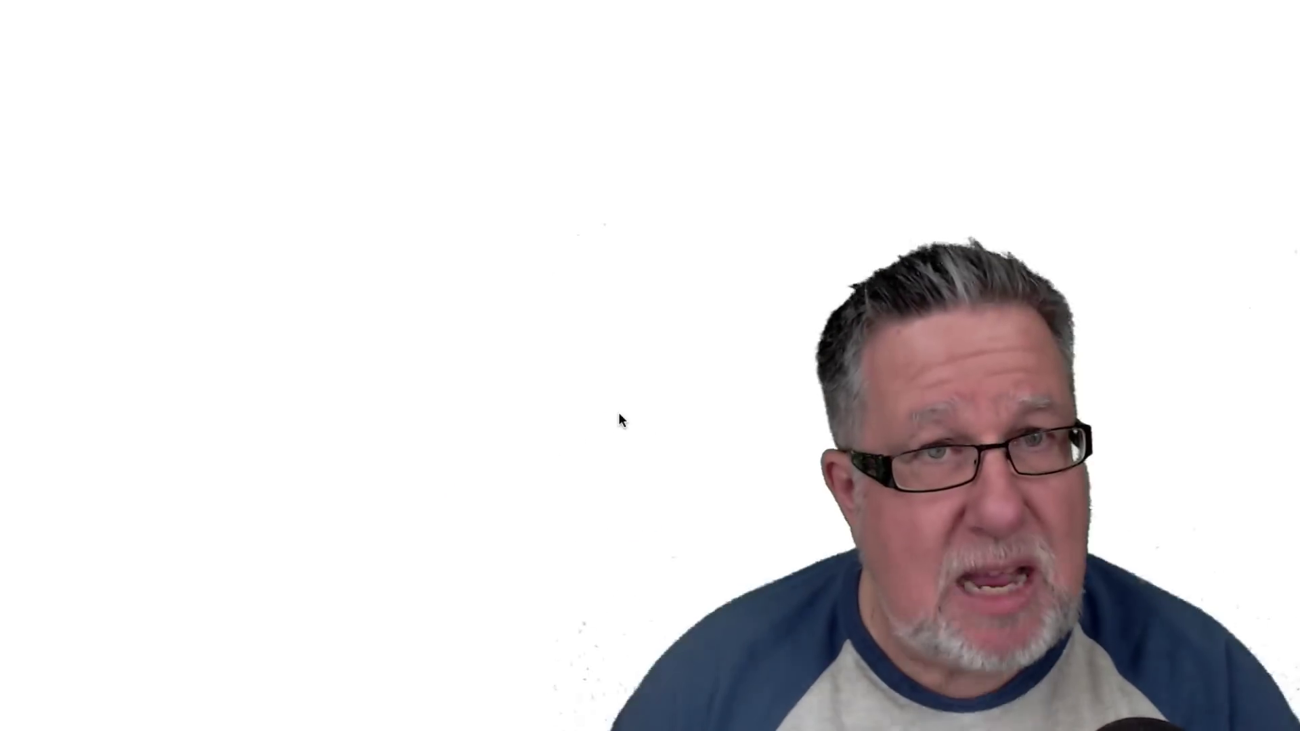
text(https://goo.gl/photos/rEVgrkG19fYwSJ77A)
key(Return)
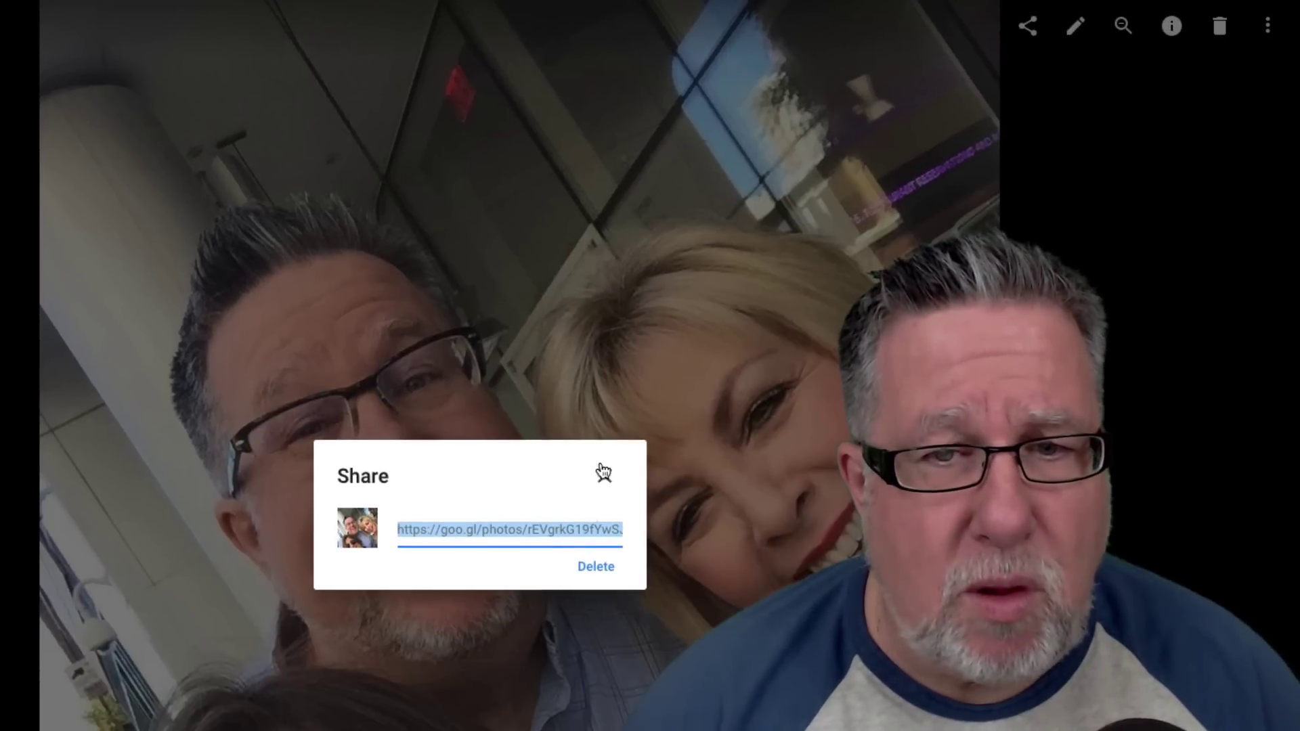
- Dismiss the Share dialog, copy the group selfie image, and return to Evernote
click(603, 472)
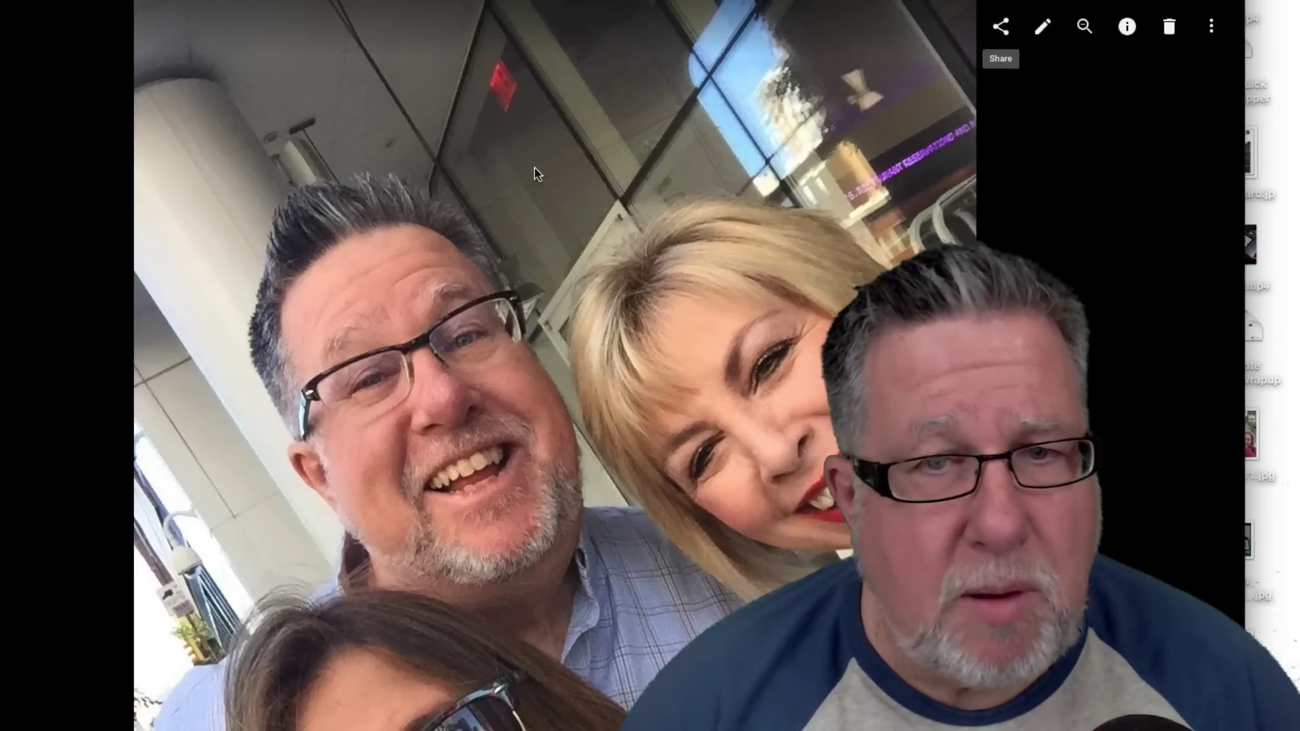
right_click(412, 291)
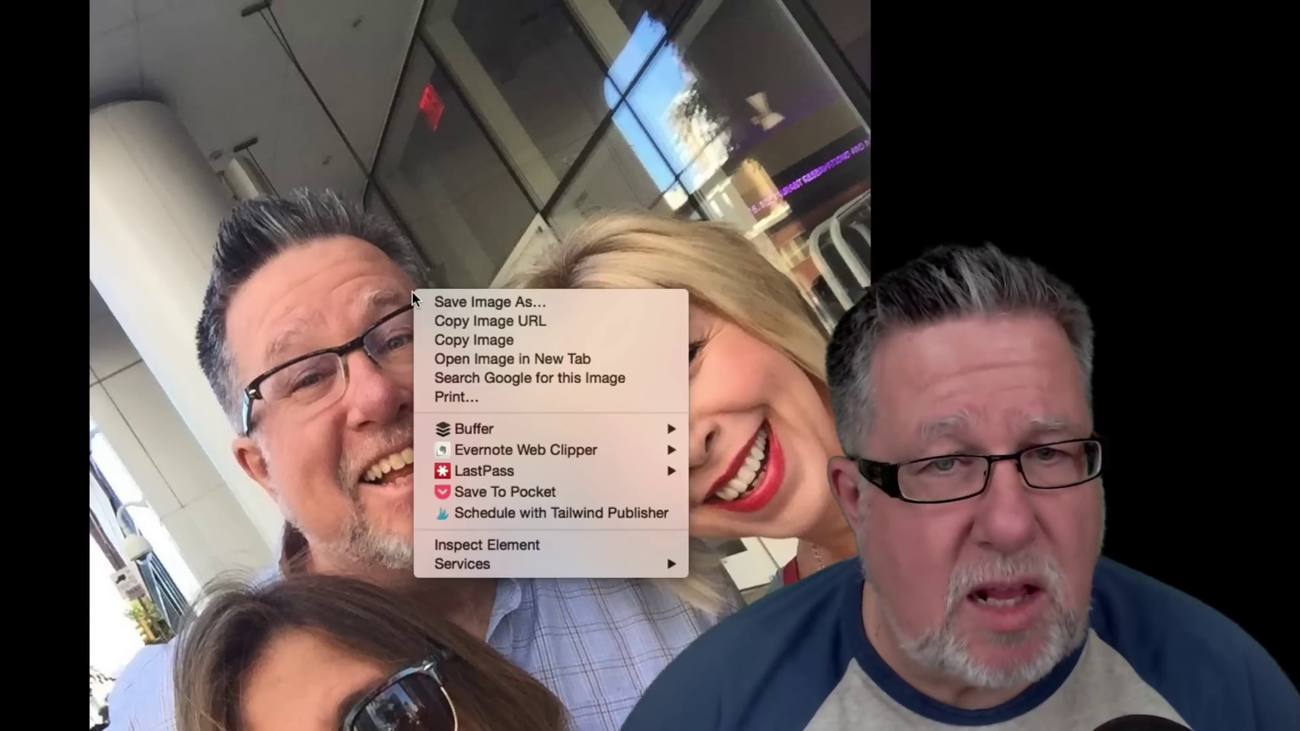
click(494, 339)
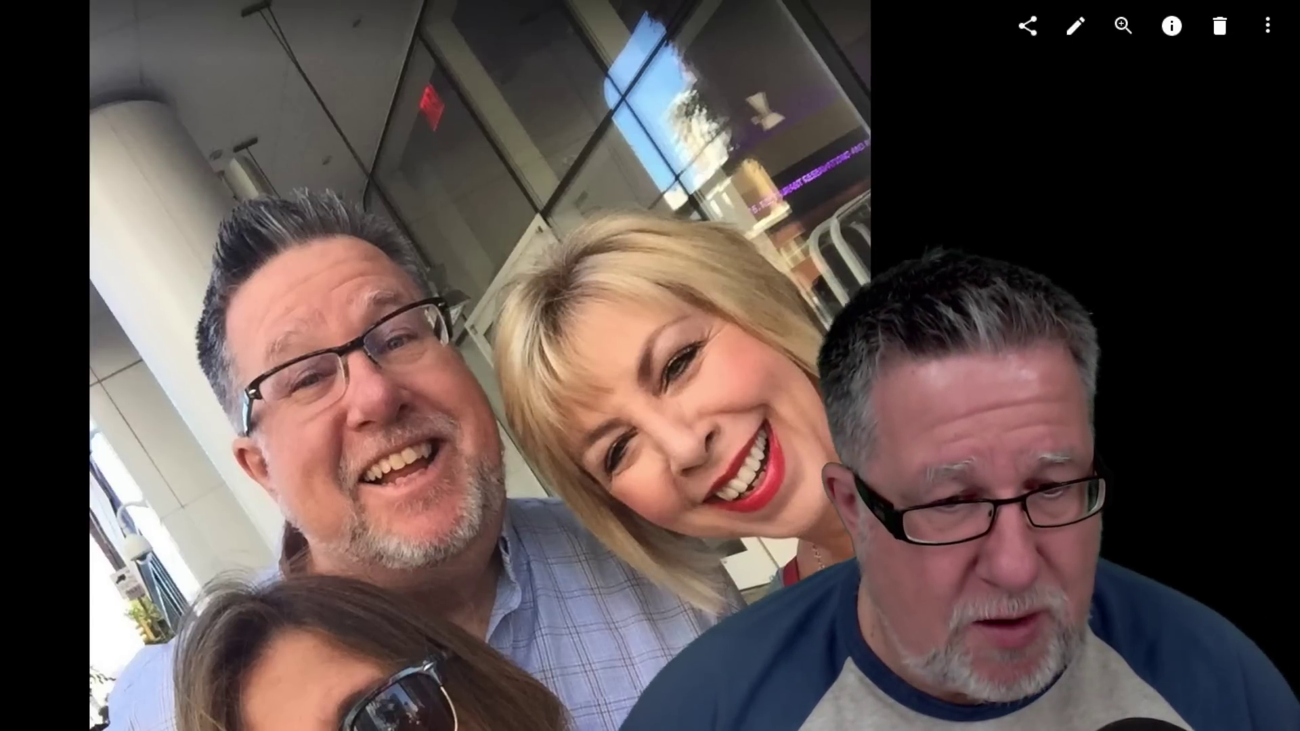
key(ctrl+Right)
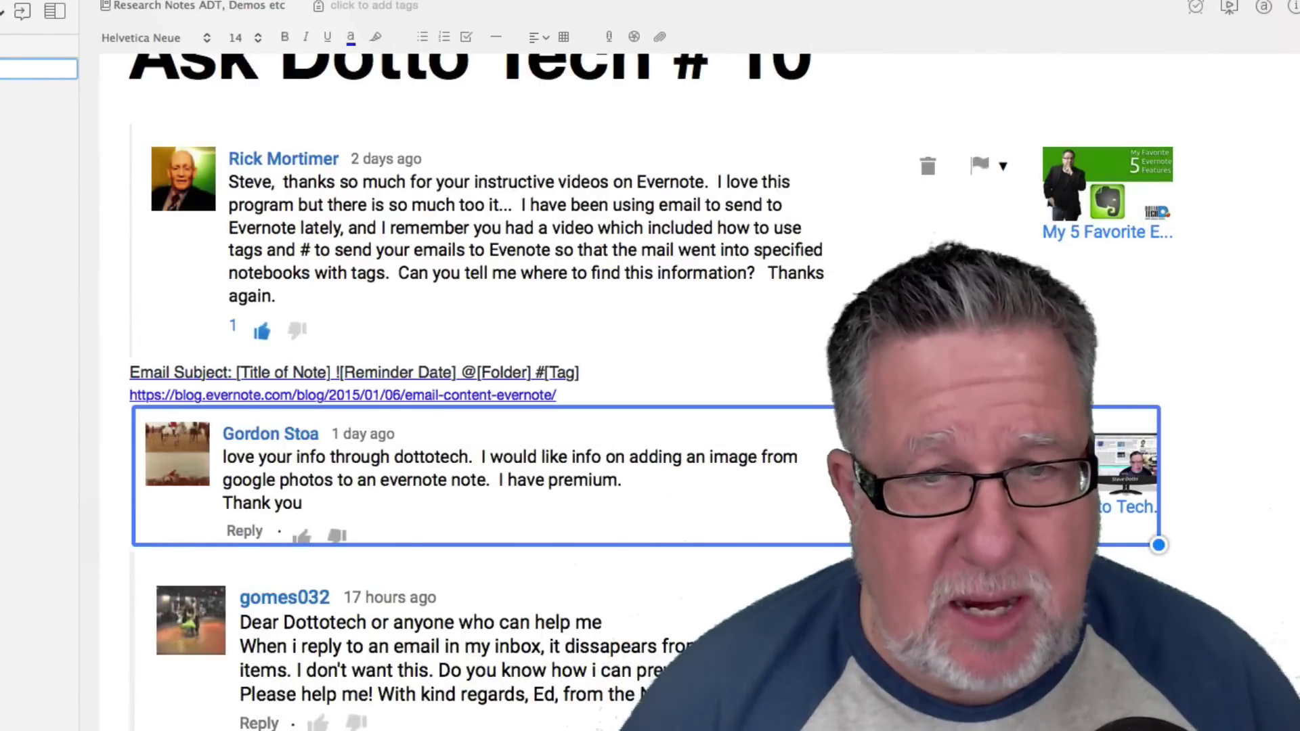
- Paste the group selfie into the Ask Dotto Tech note below the Google Photos question and scroll to check it
click(1229, 499)
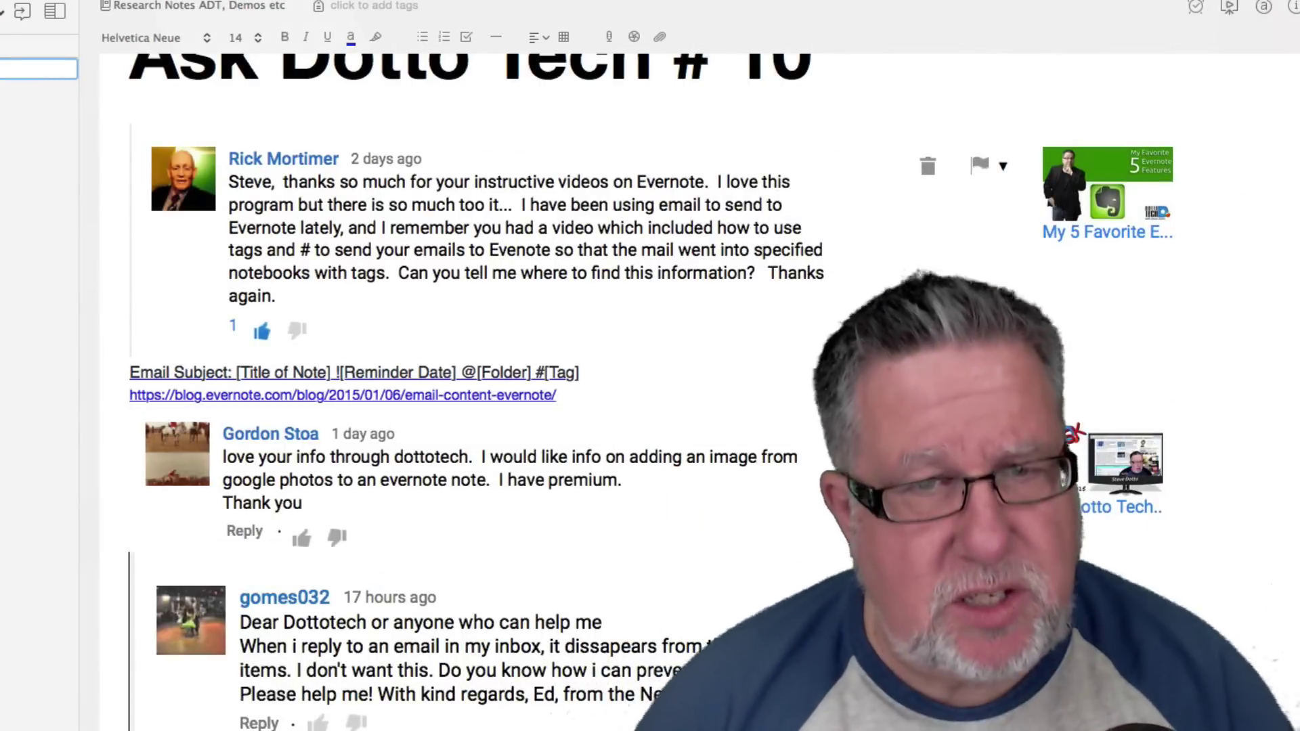
key(super+v)
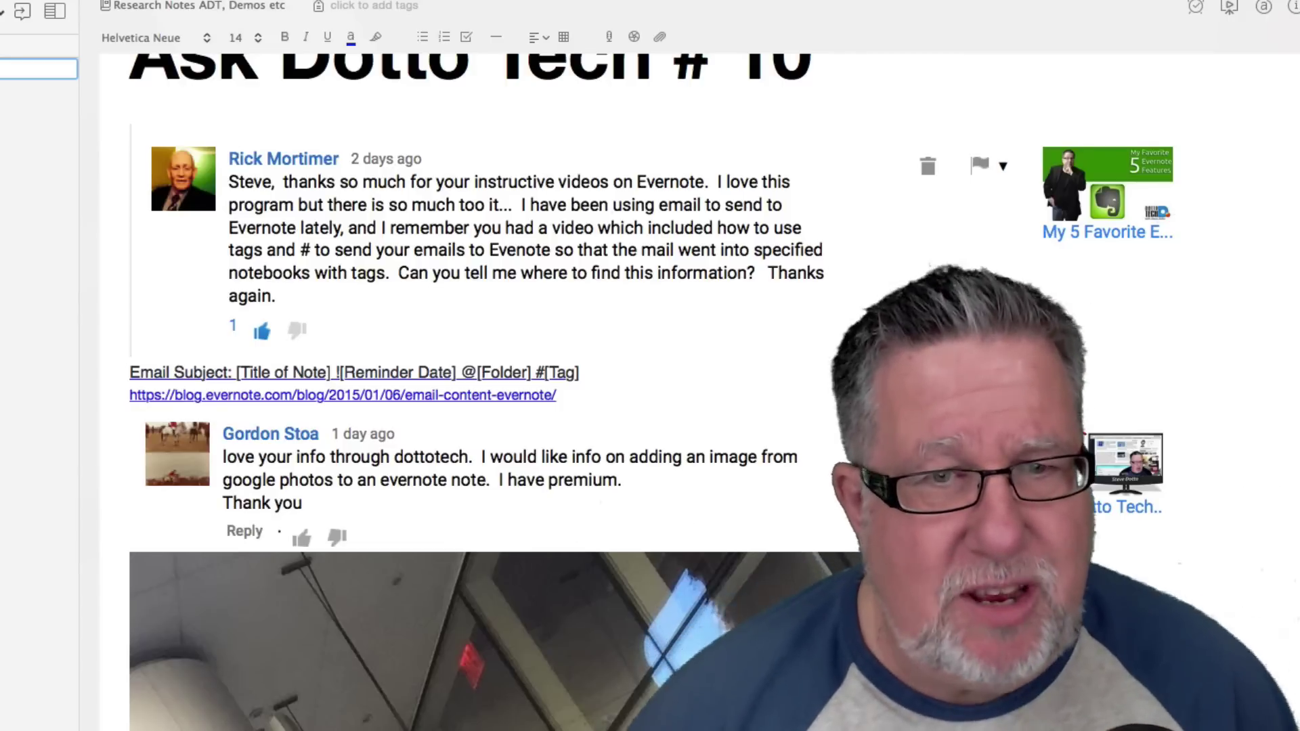
scroll(1141, 548, down, 5)
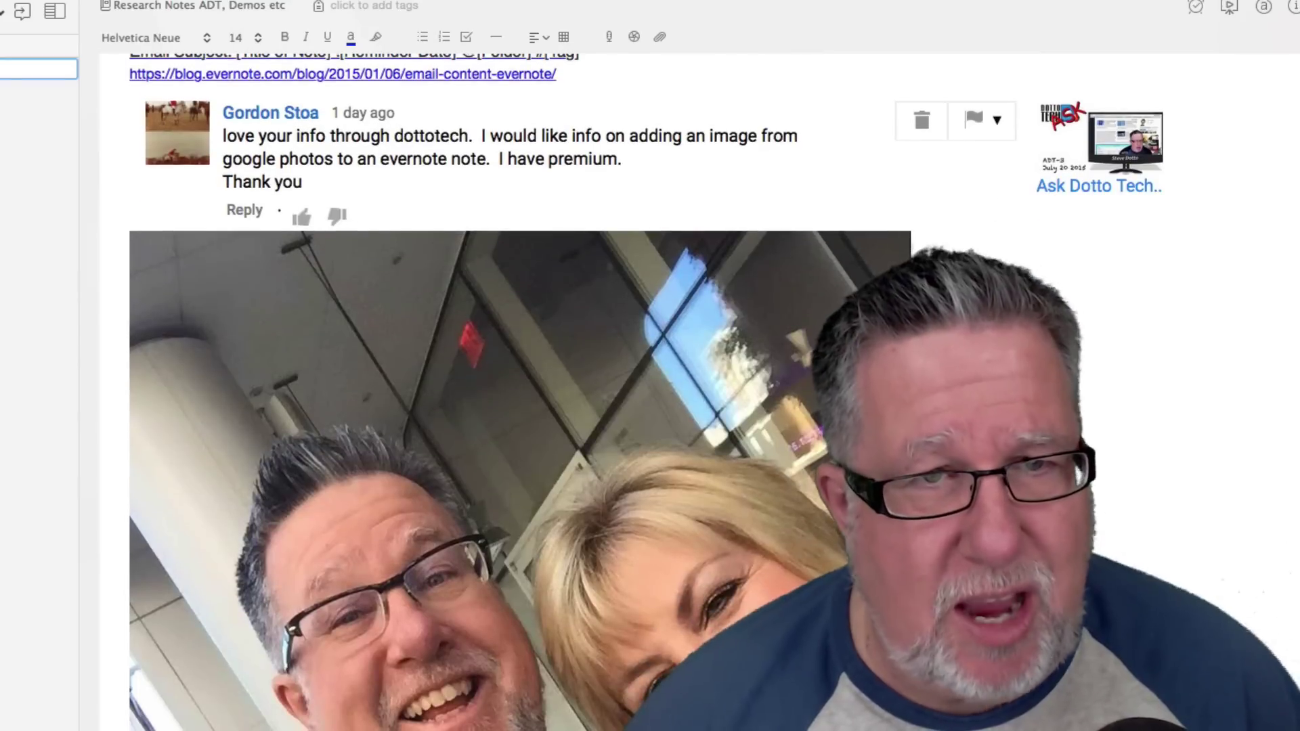
scroll(520, 406, down, 3)
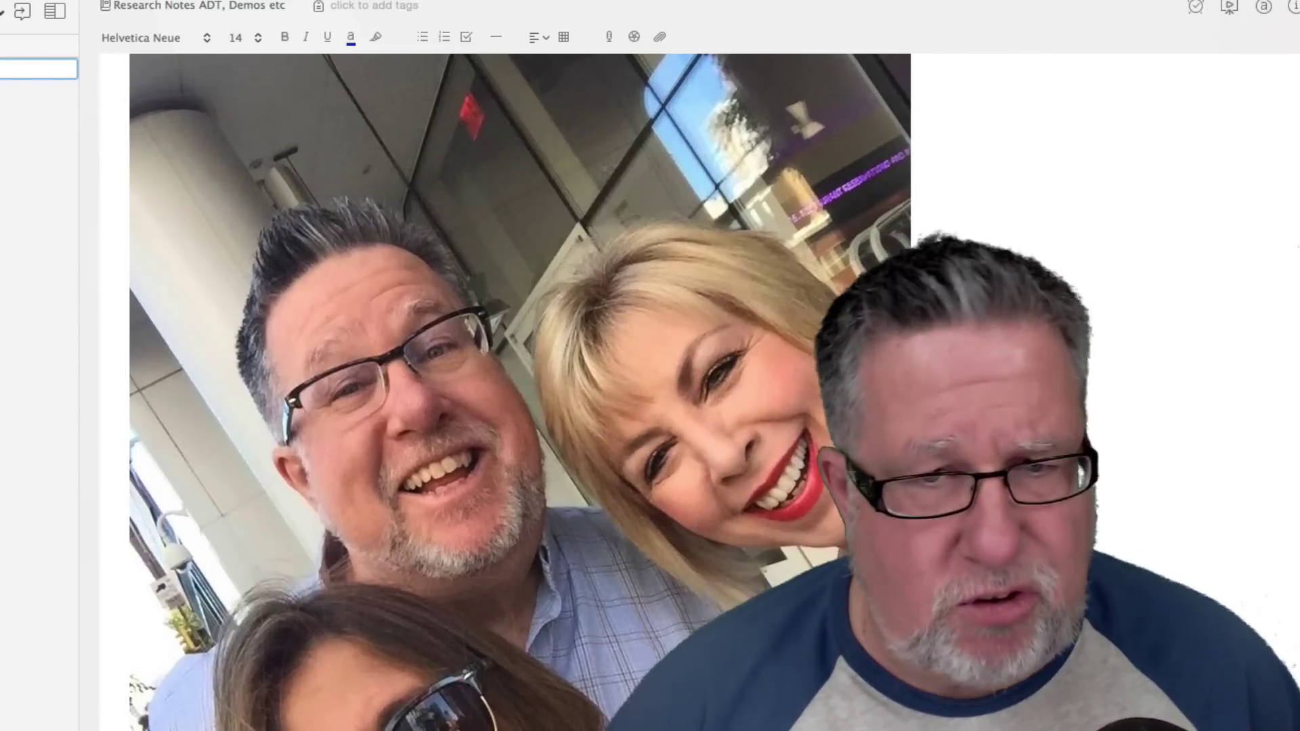
scroll(520, 393, down, 3)
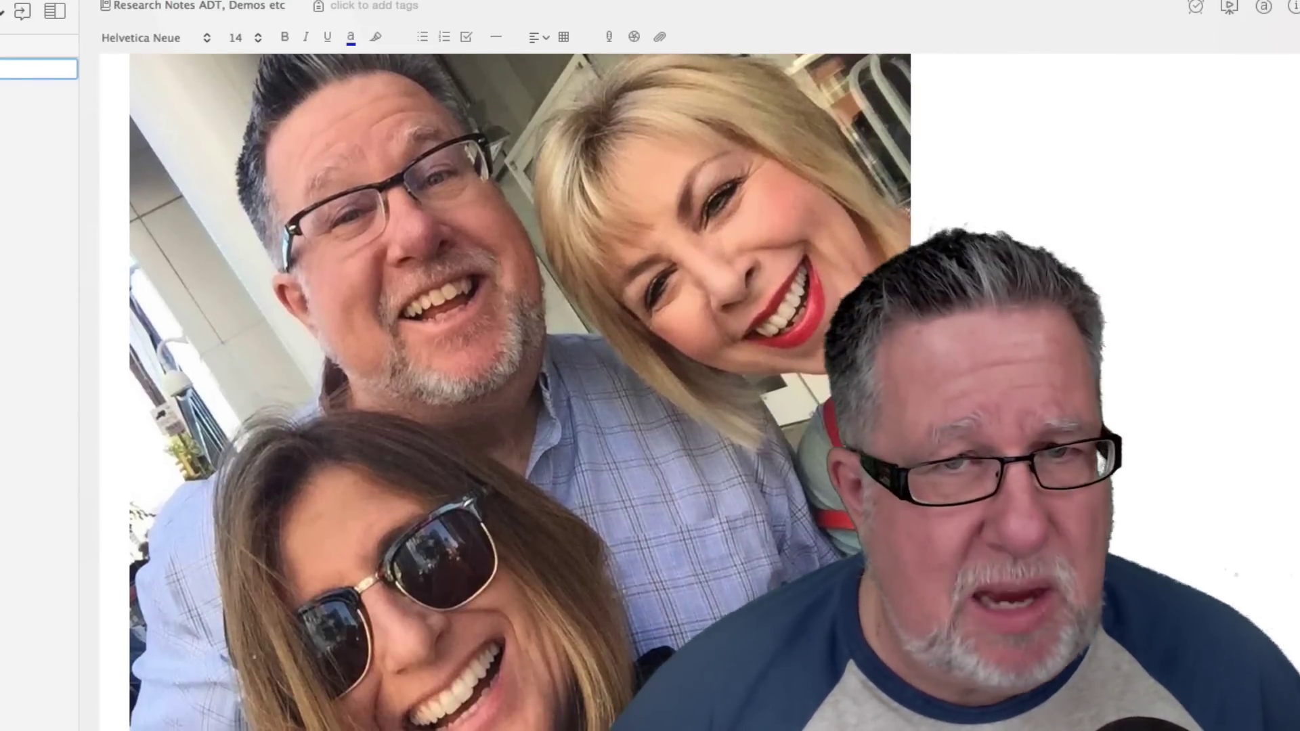
scroll(520, 393, down, 3)
scroll(520, 392, down, 3)
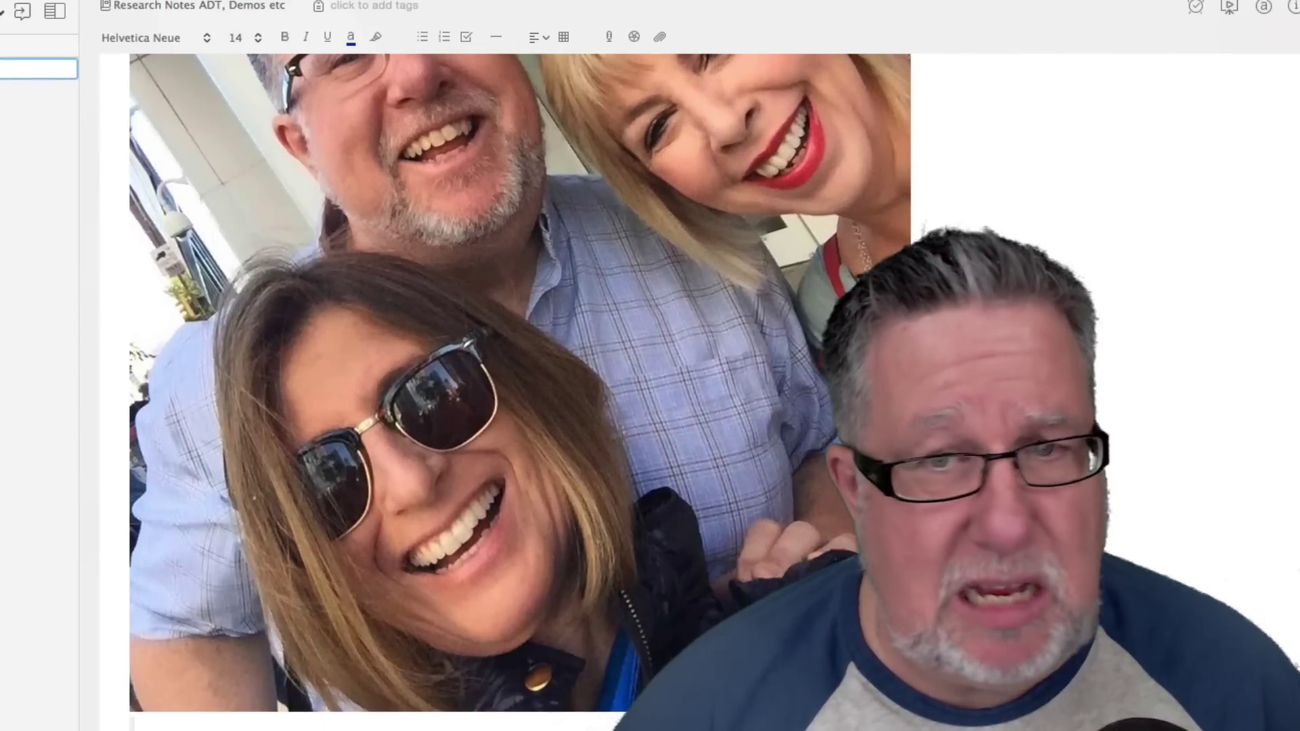
scroll(520, 393, down, 1)
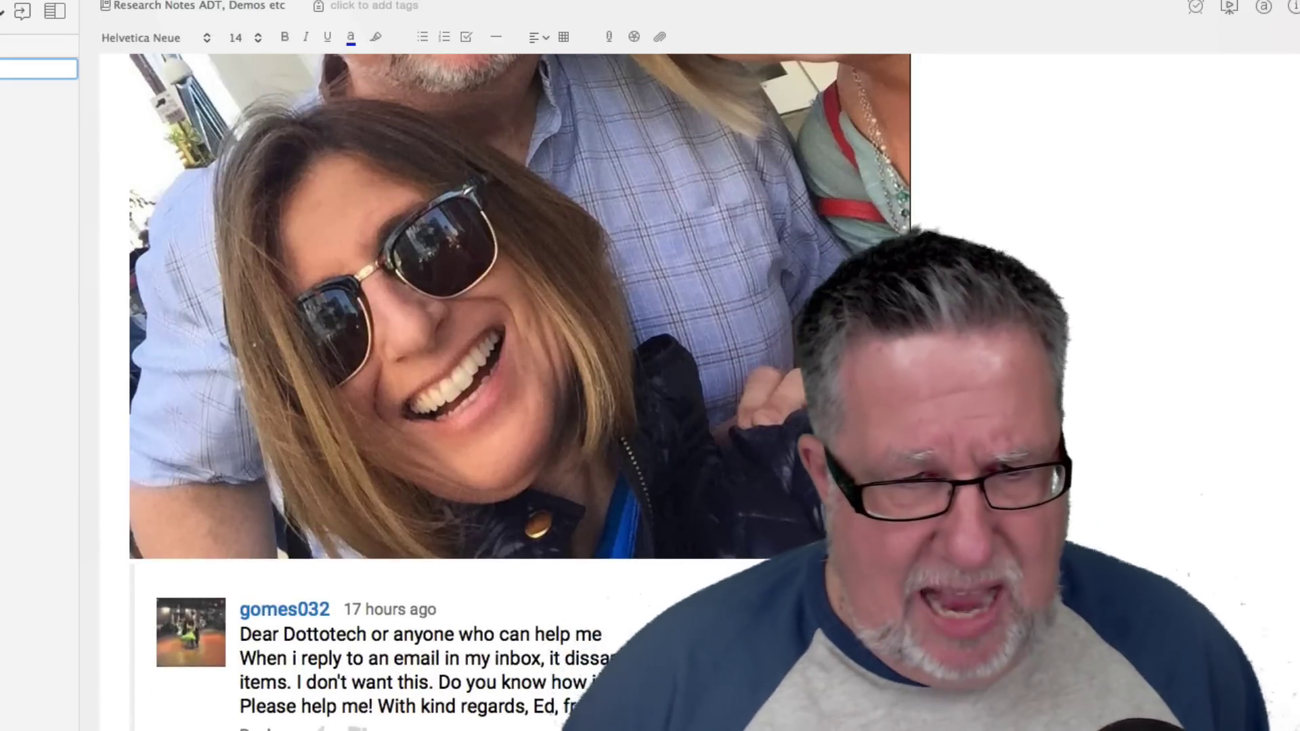
scroll(520, 393, down, 2)
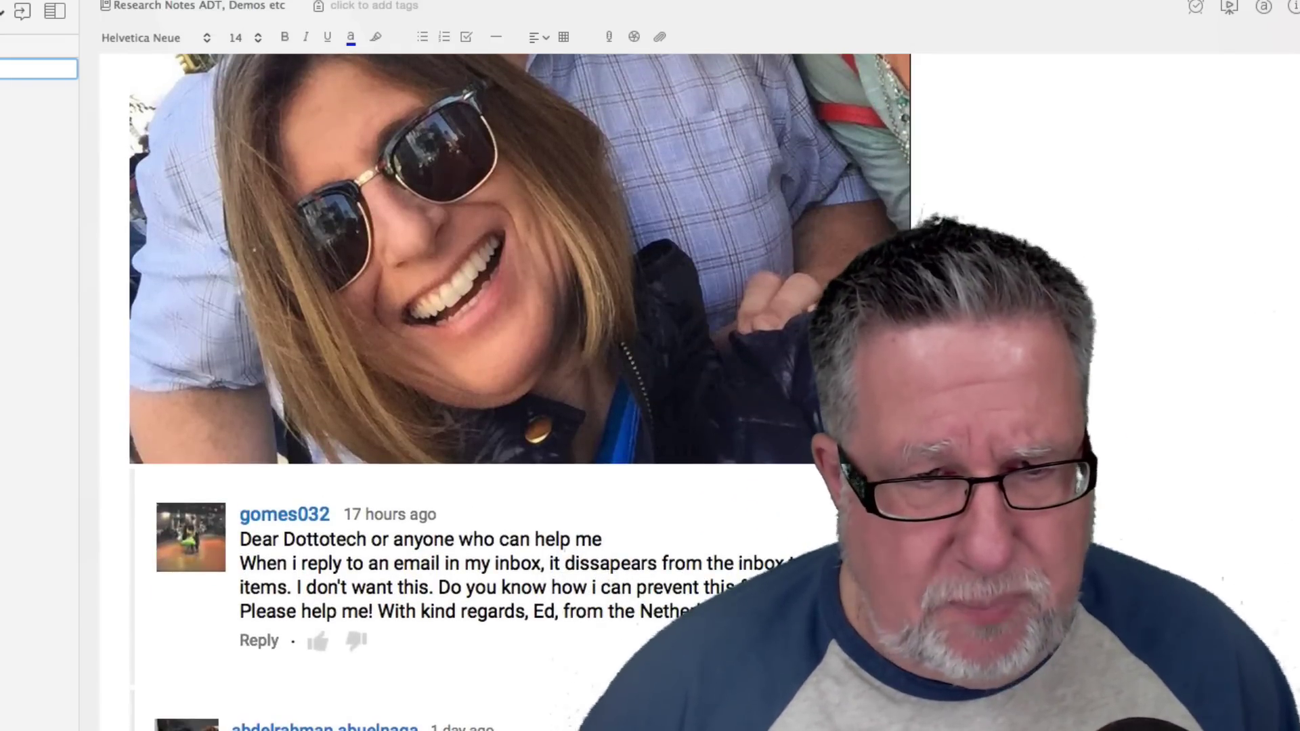
scroll(474, 620, down, 5)
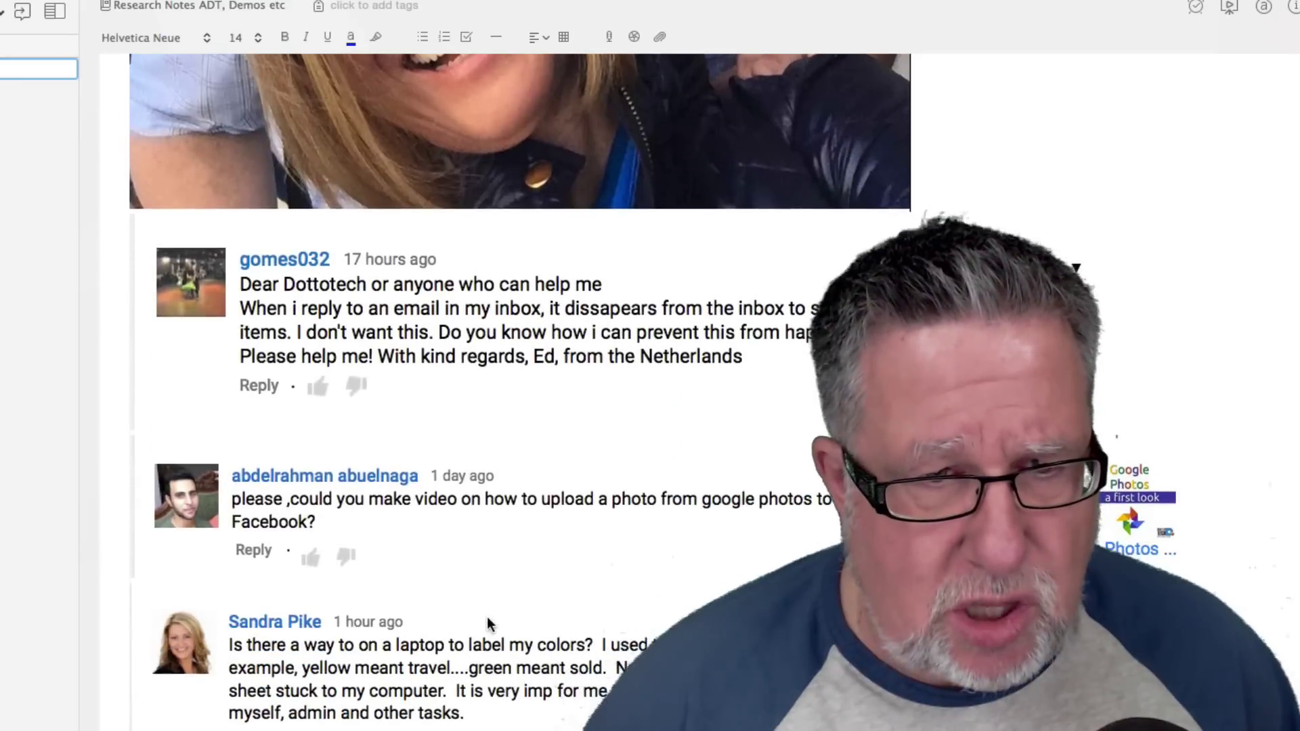
scroll(472, 617, down, 2)
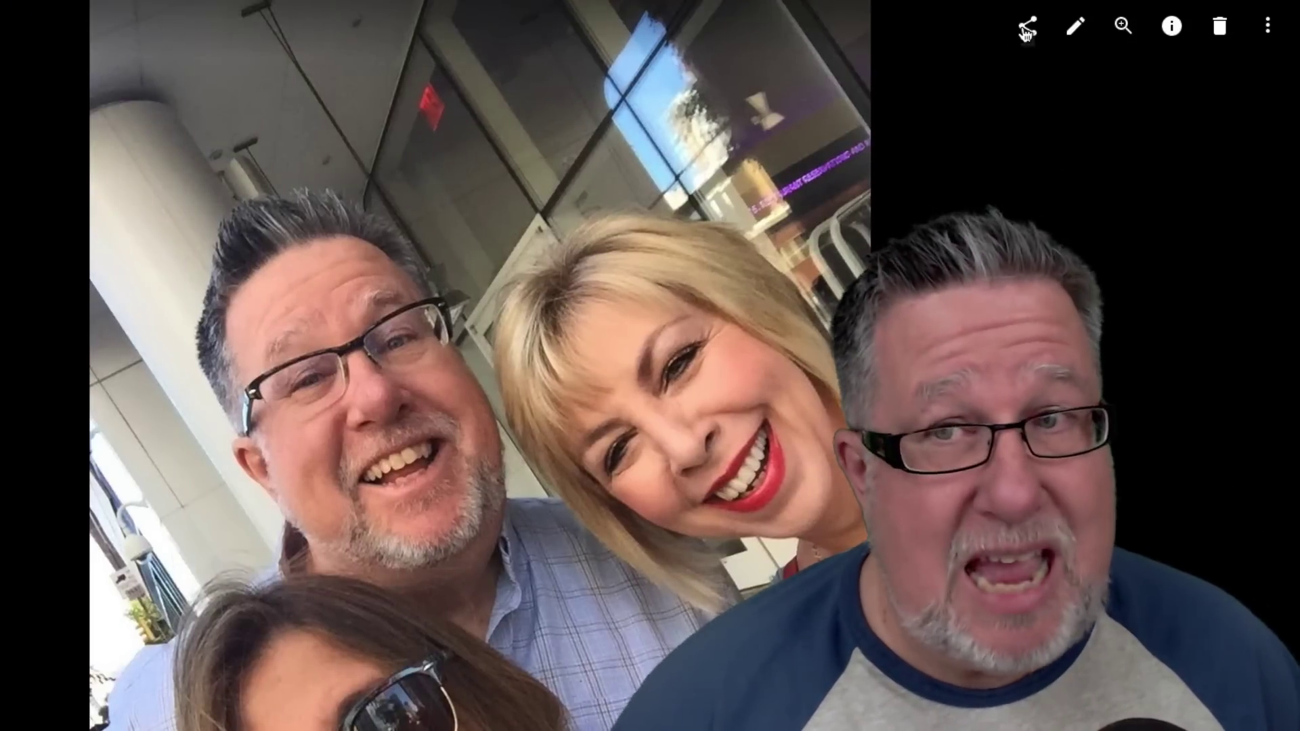
- Share the group selfie from the Google Photos viewer to Facebook
click(1024, 29)
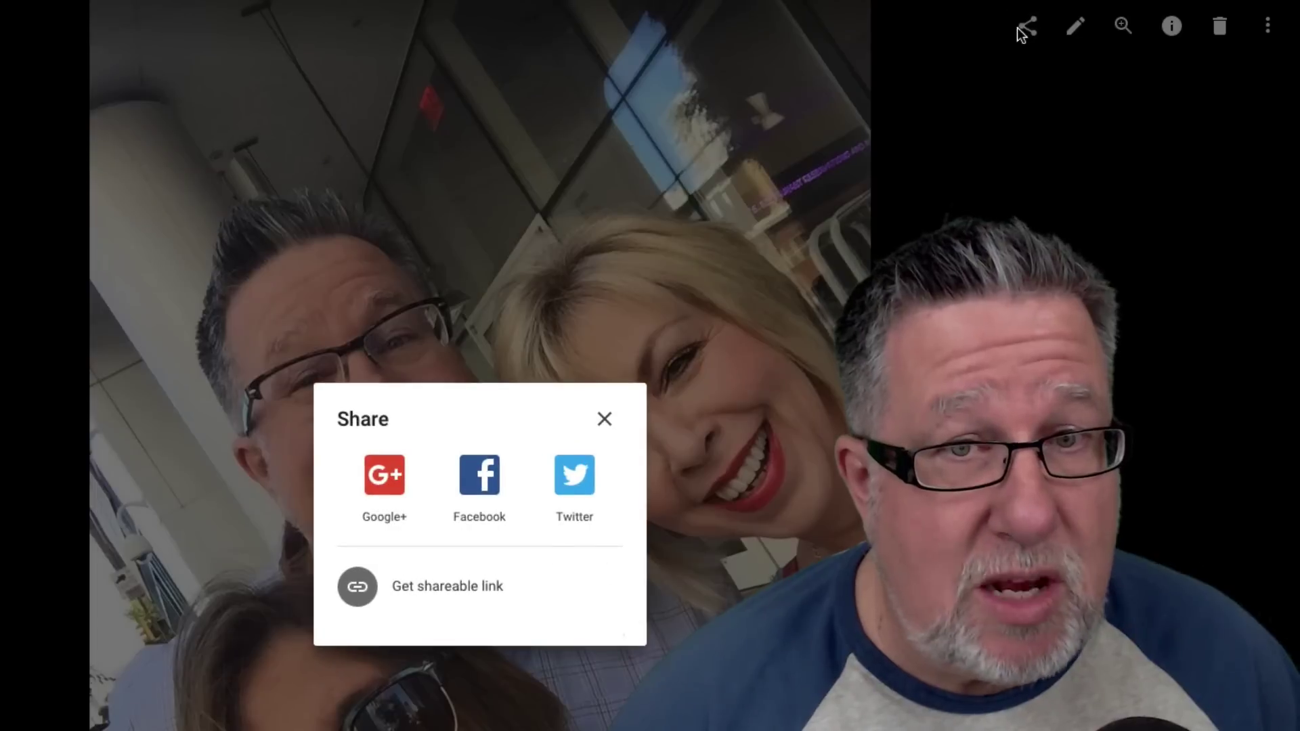
click(497, 479)
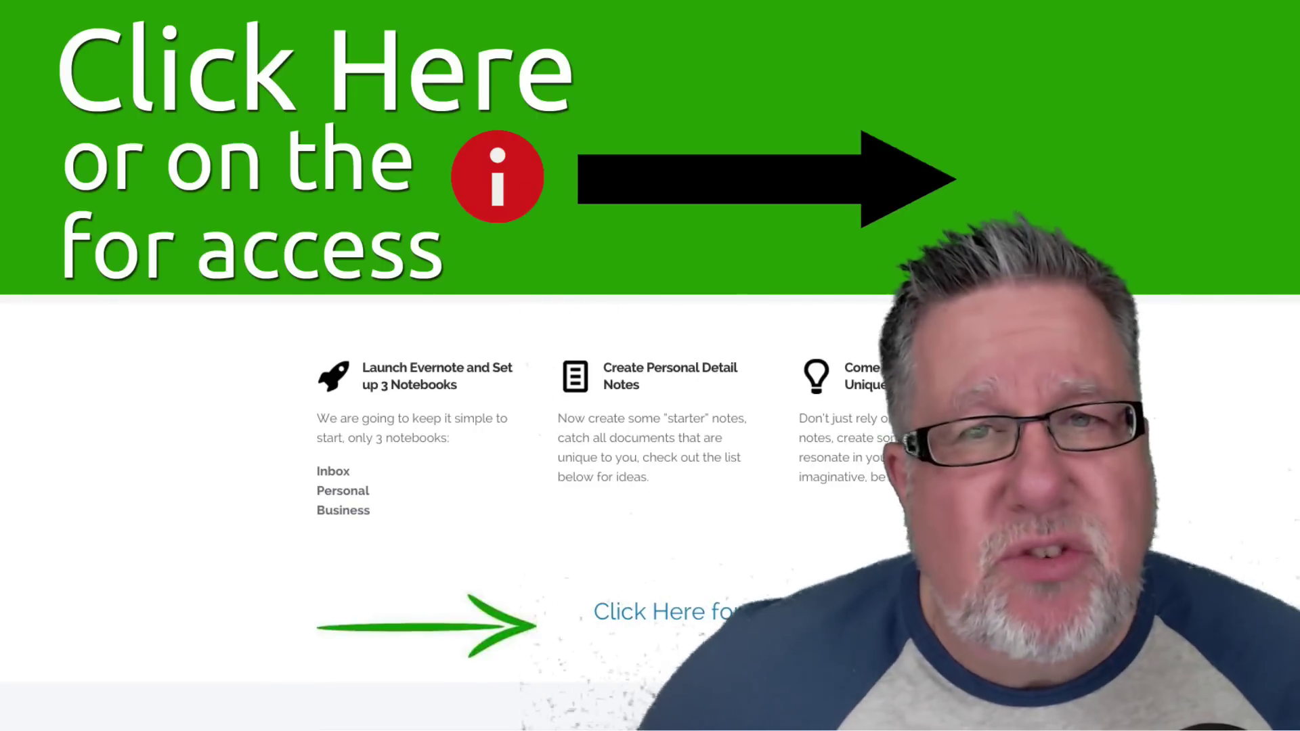
- Scroll down and back up through the Evernote Quick Start page sections
scroll(474, 508, down, 4)
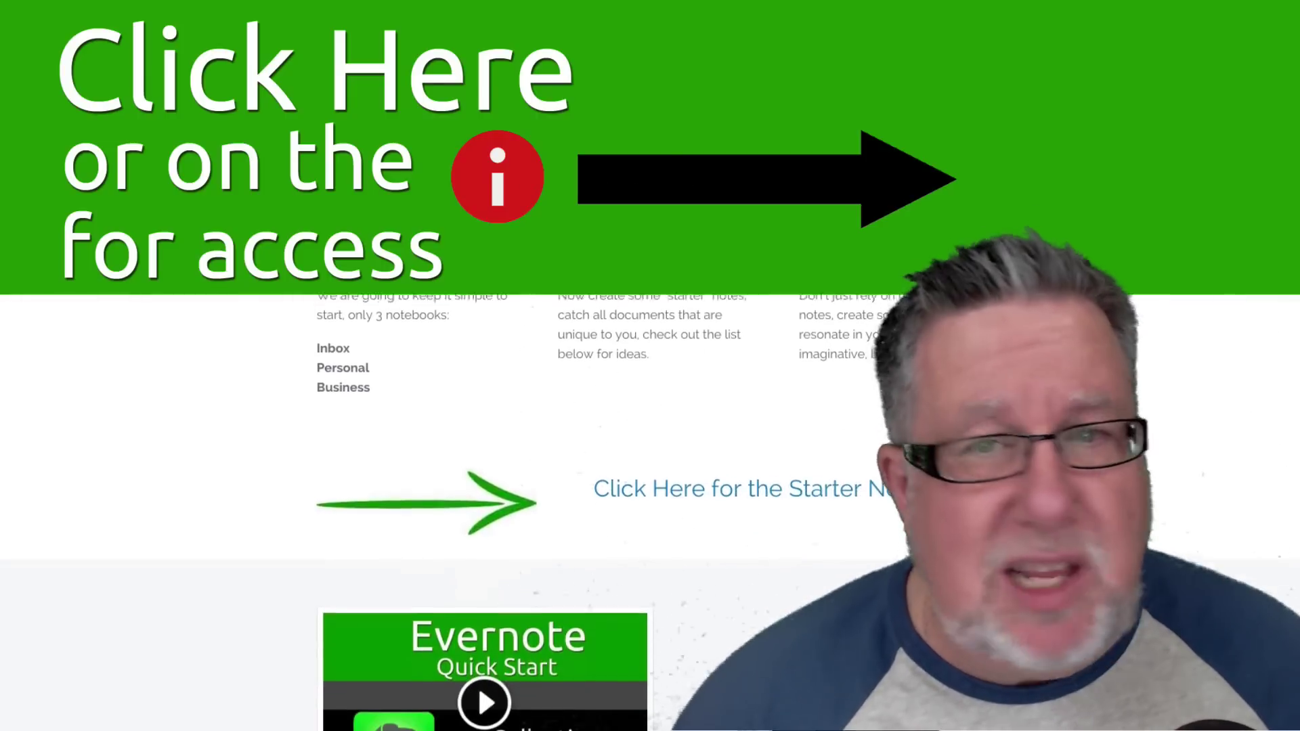
scroll(423, 512, down, 15)
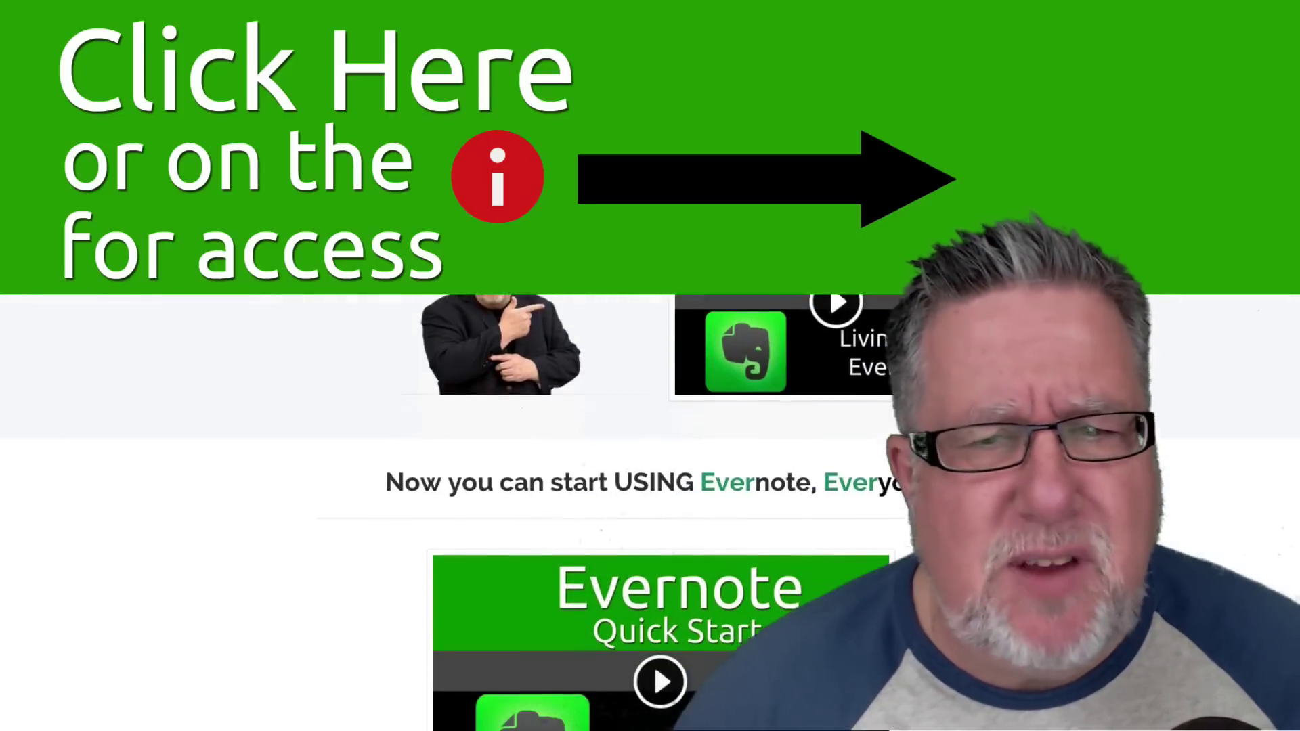
scroll(422, 508, up, 12)
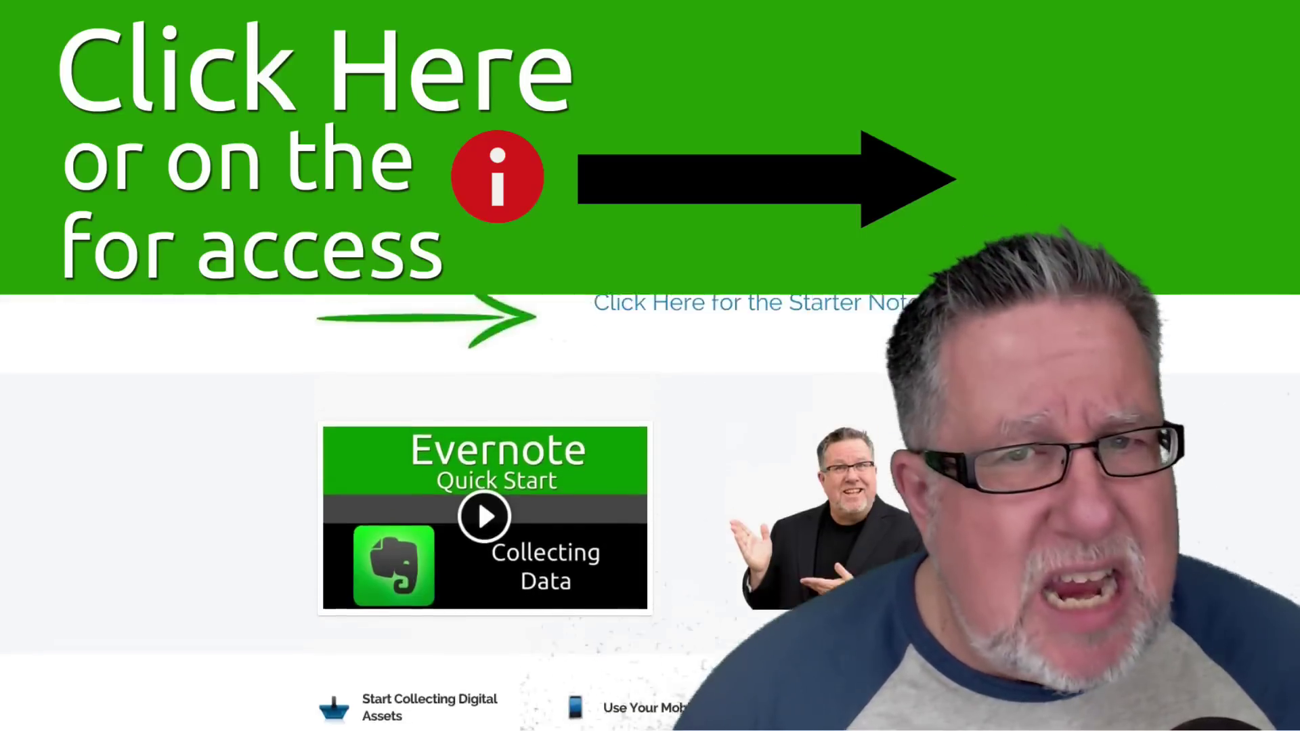
scroll(423, 508, up, 1)
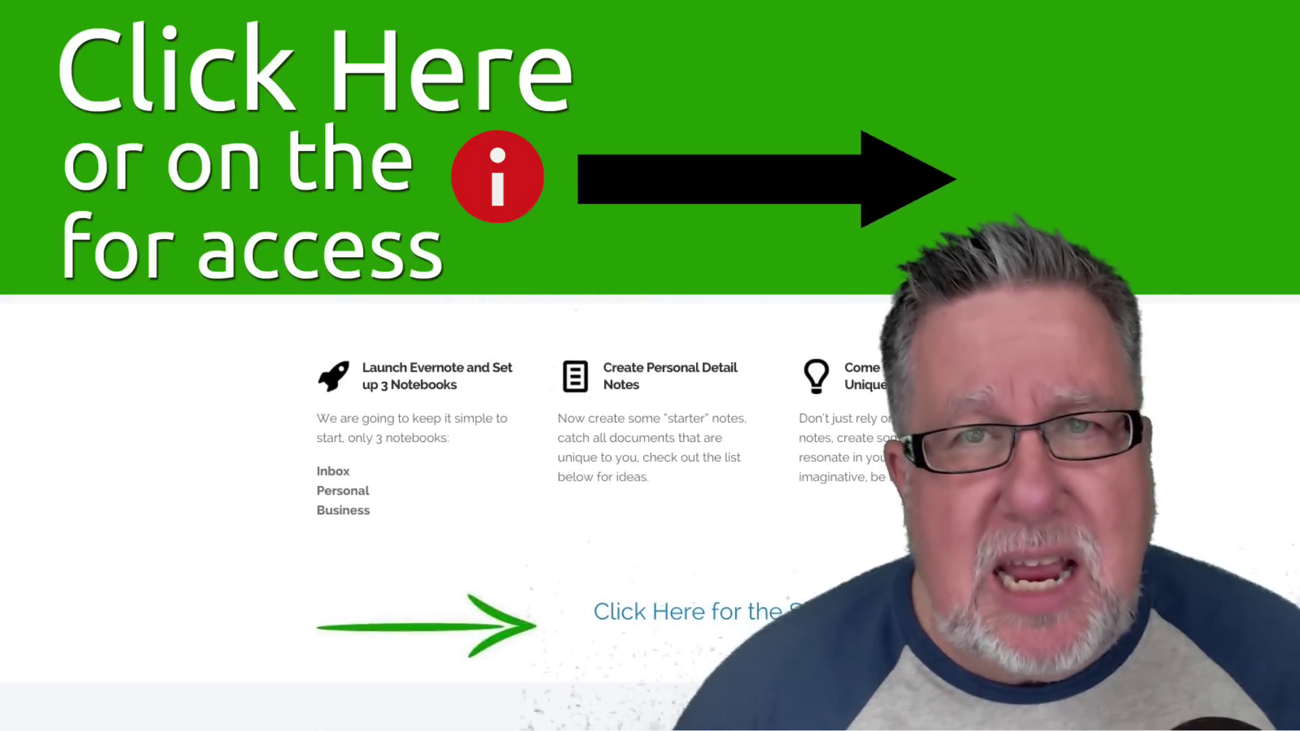